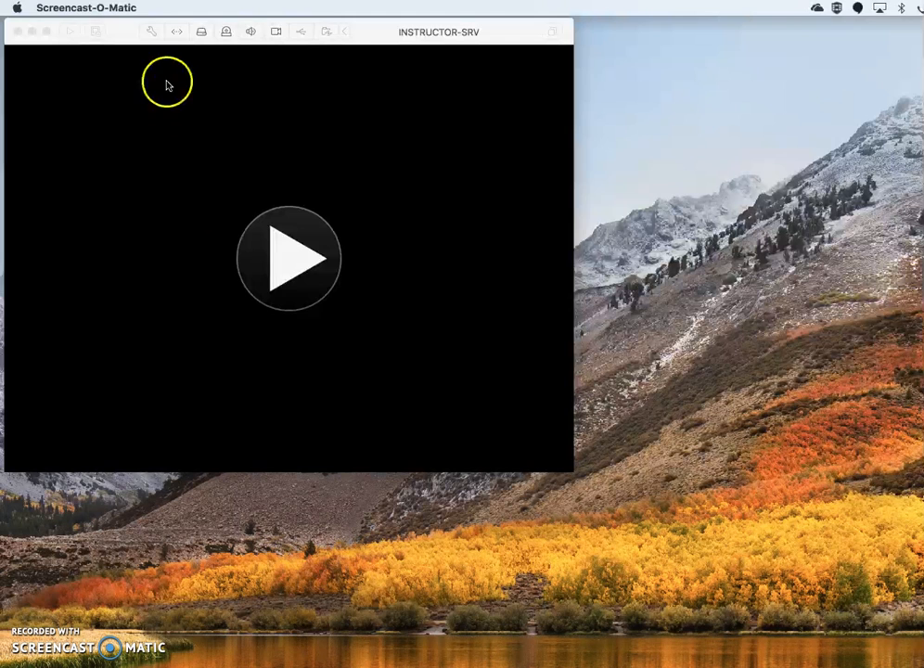
Examine the network adapter settings of the INSTRUCTOR-SRV virtual machine
{"action": "left_click", "coordinate": [128, 35]}
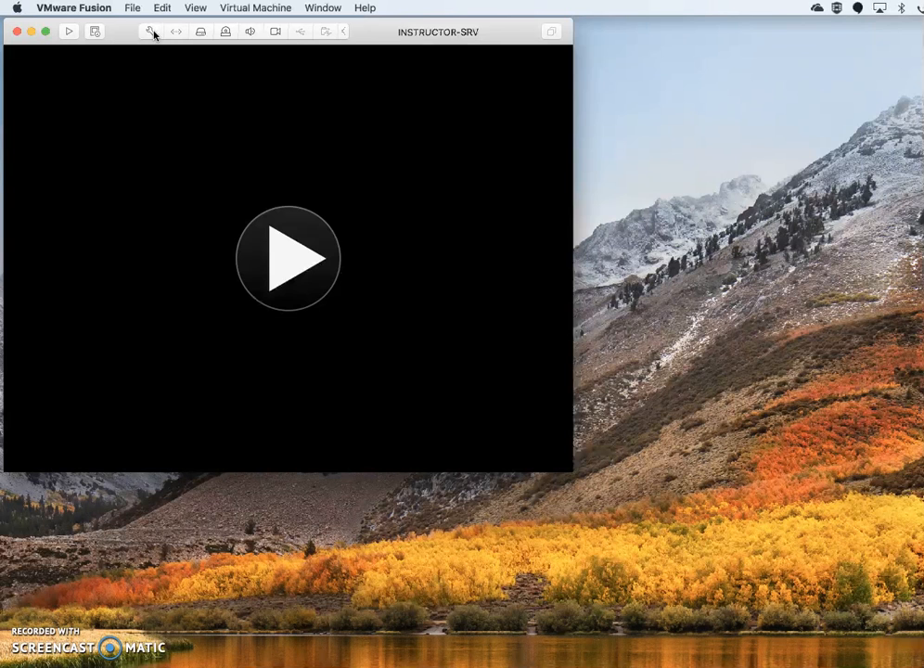
{"action": "left_click", "coordinate": [122, 32]}
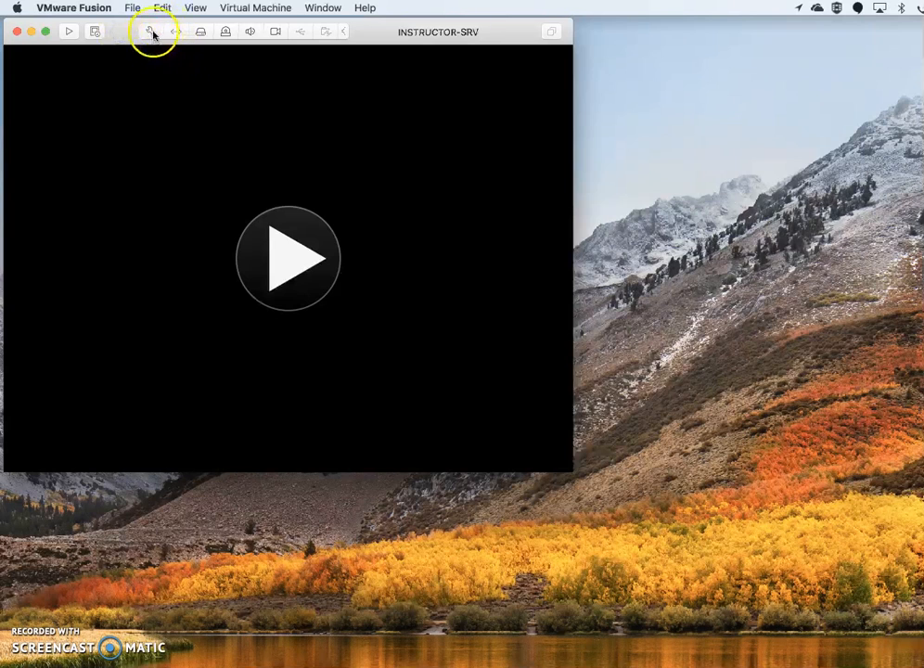
{"action": "left_click", "coordinate": [151, 32]}
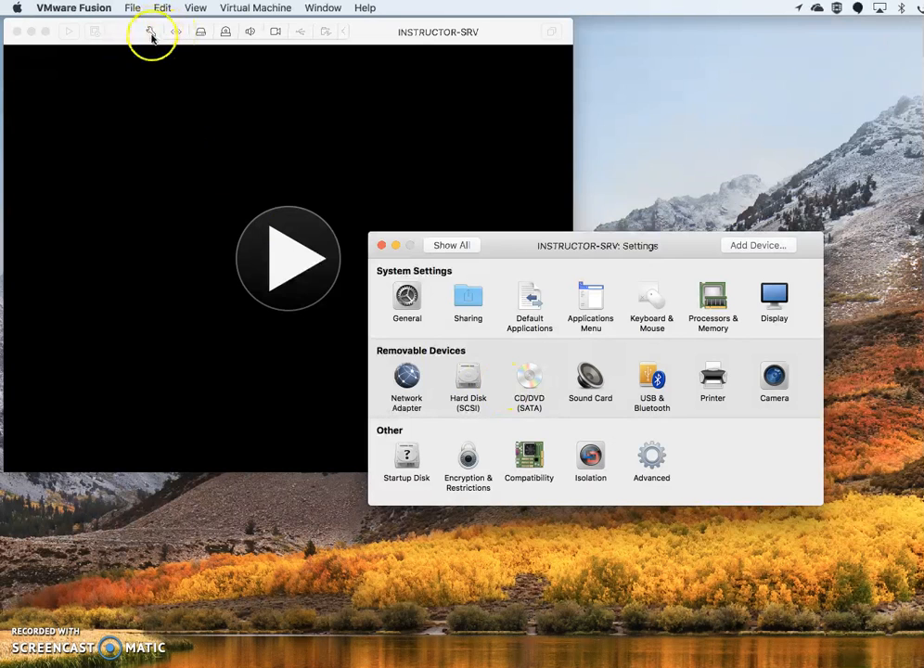
{"action": "left_click", "coordinate": [407, 376]}
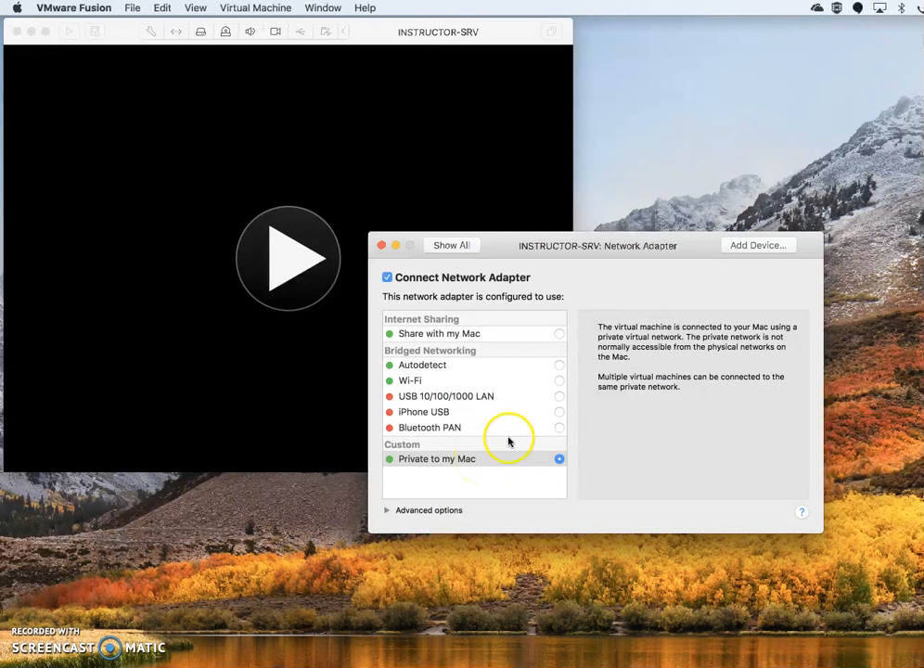
Review the virtual machine's processor core and memory settings, keeping 2 processor cores, and close the settings
{"action": "left_click", "coordinate": [453, 246]}
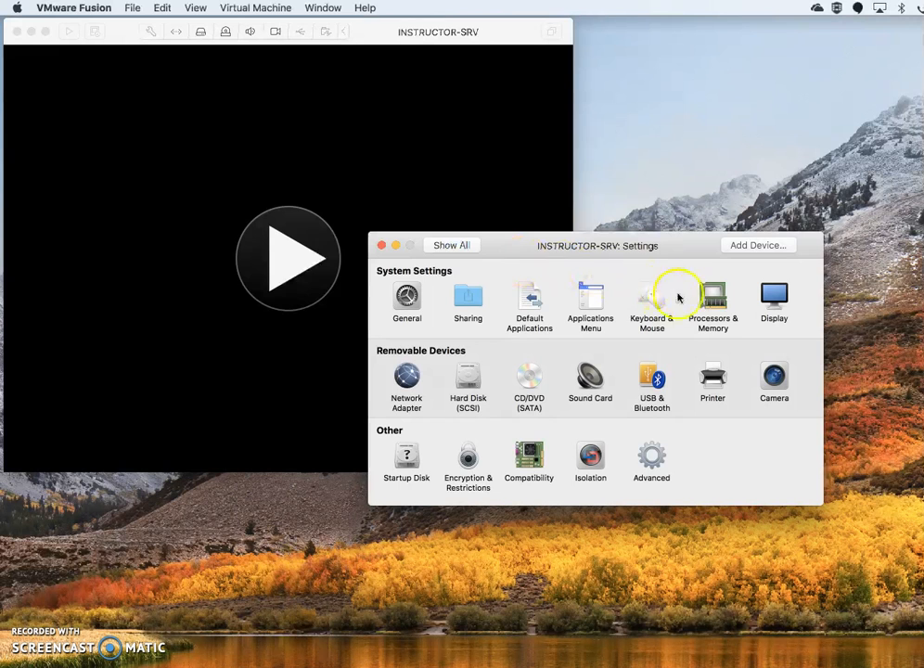
{"action": "left_click", "coordinate": [712, 296]}
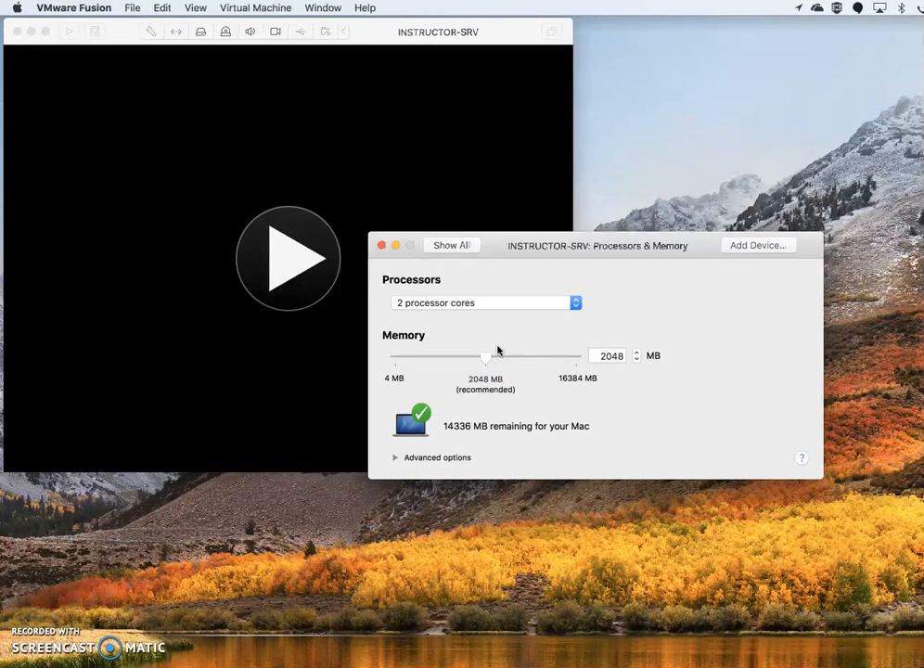
{"action": "left_click", "coordinate": [422, 302]}
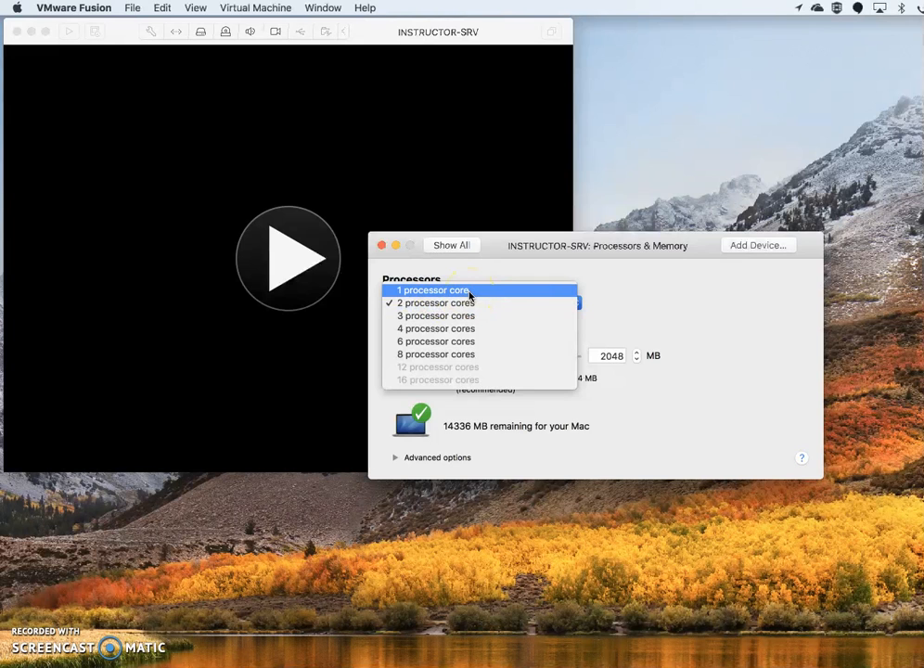
{"action": "left_click", "coordinate": [478, 304]}
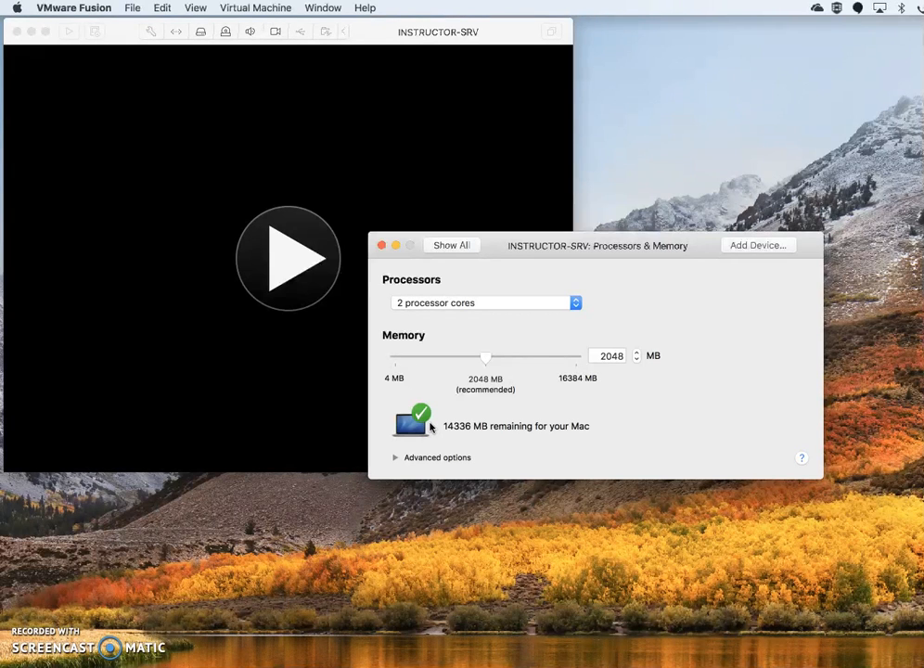
{"action": "left_click", "coordinate": [463, 250]}
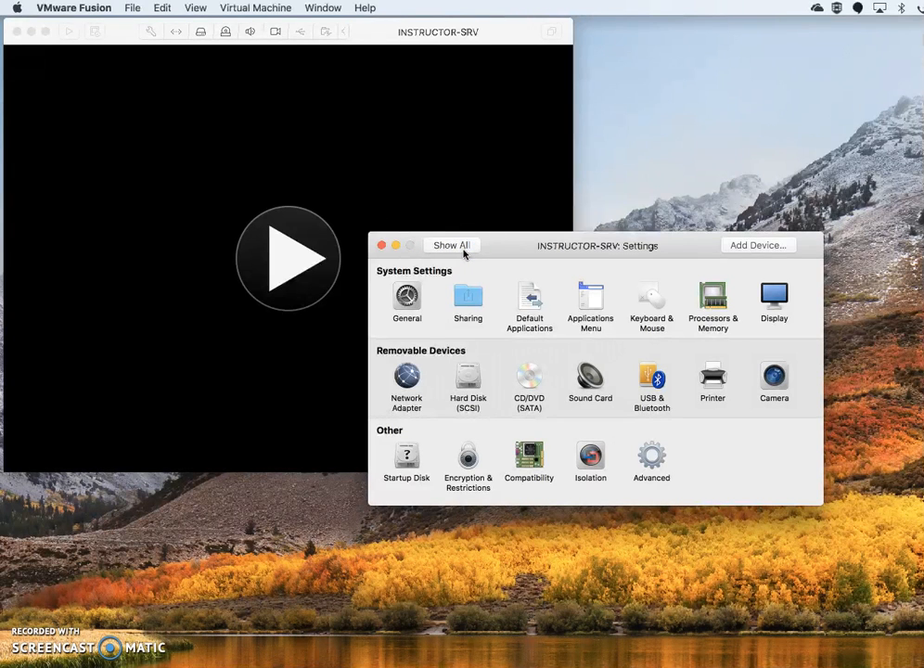
{"action": "left_click", "coordinate": [381, 245]}
Power on the virtual machine and start Windows Server 2012 R2 installation with English (United States) and the US keyboard
{"action": "left_click", "coordinate": [279, 244]}
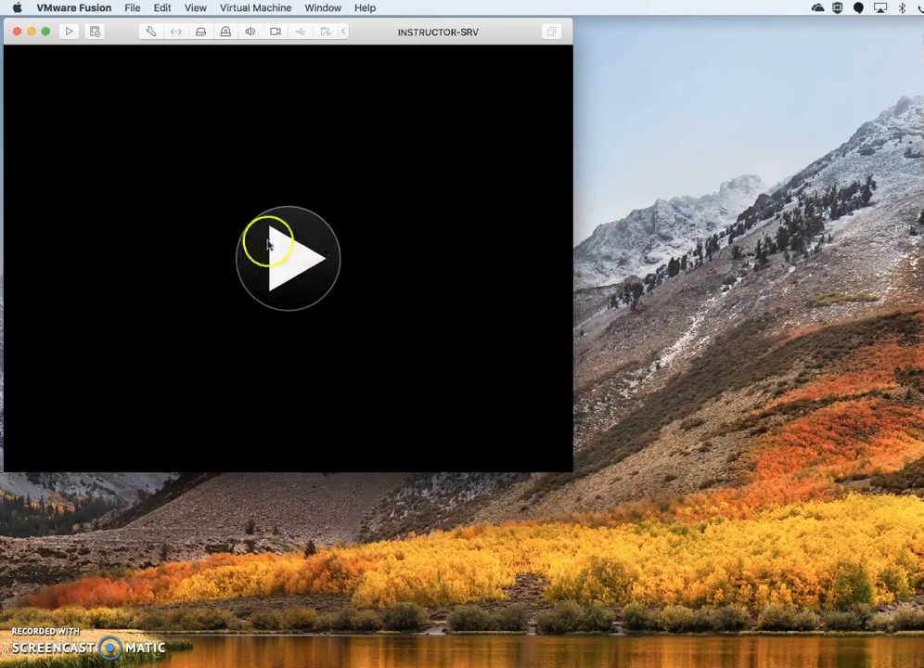
{"action": "left_click", "coordinate": [272, 236]}
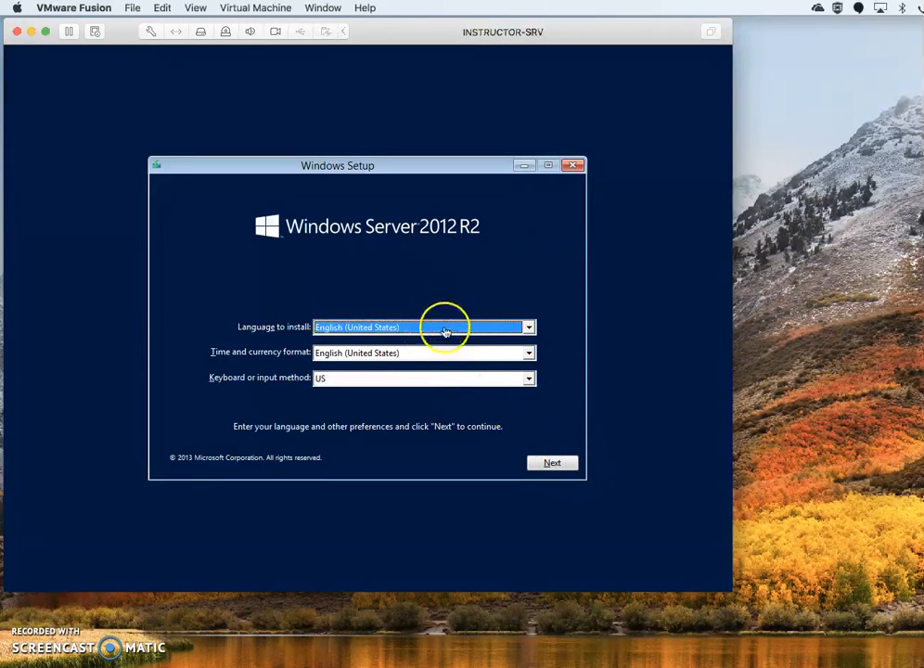
{"action": "left_click", "coordinate": [550, 463]}
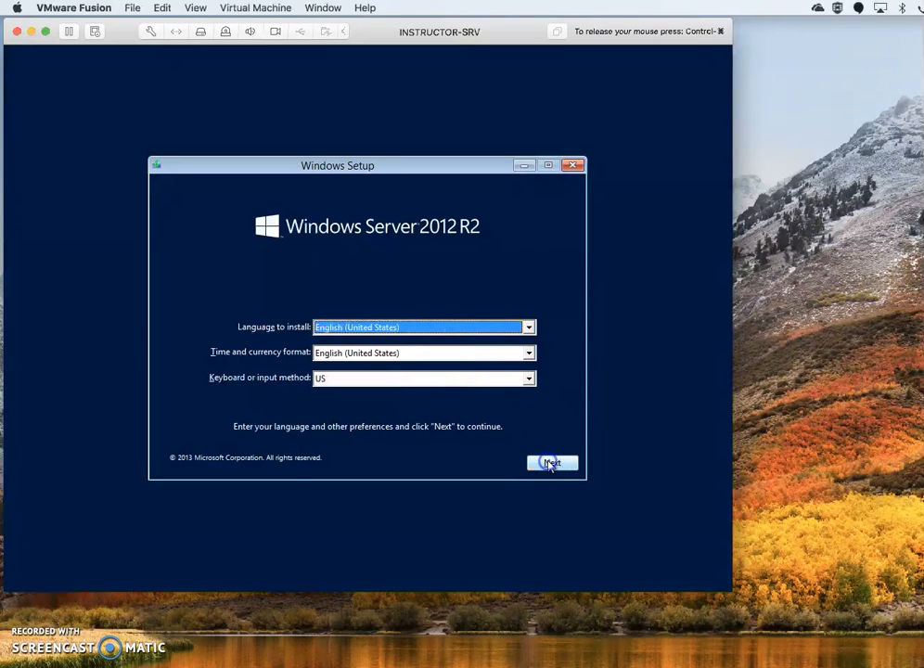
{"action": "left_click", "coordinate": [551, 462]}
{"action": "left_click", "coordinate": [350, 317]}
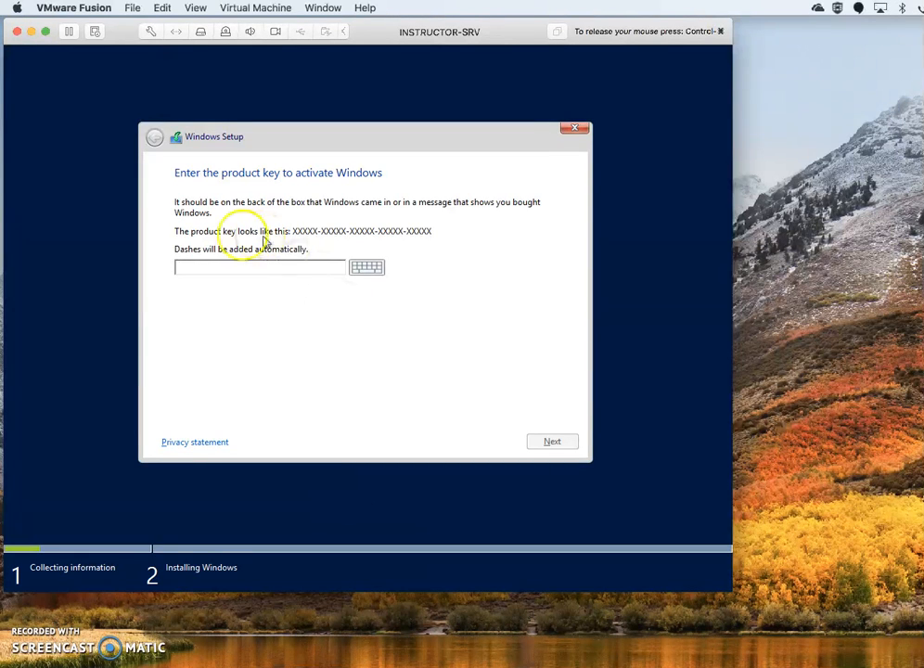
Enter the Windows product key and choose Windows Server 2012 R2 Standard (Server with a GUI) as the operating system
{"action": "left_click", "coordinate": [229, 270]}
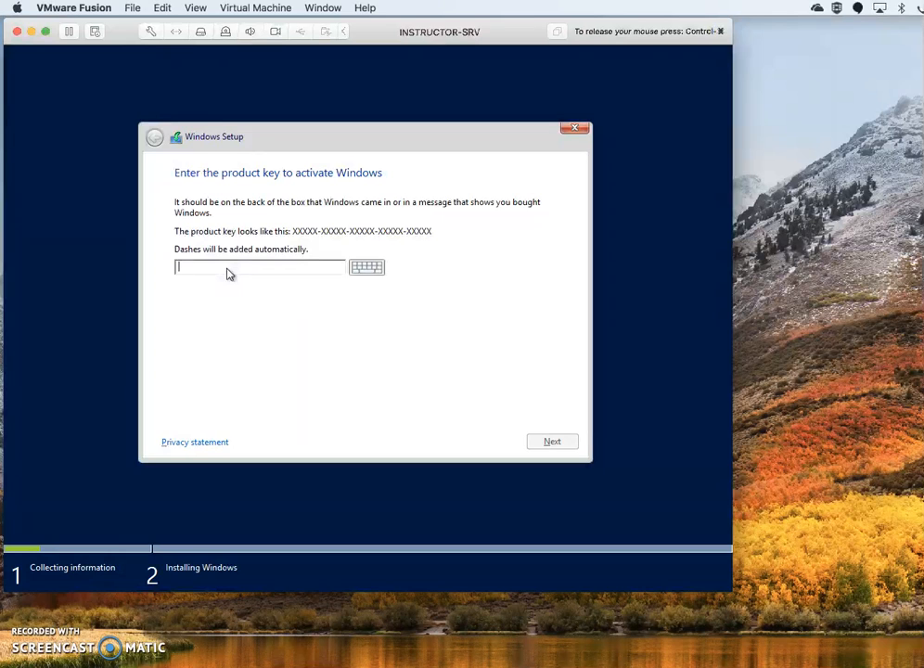
{"action": "left_click", "coordinate": [281, 383]}
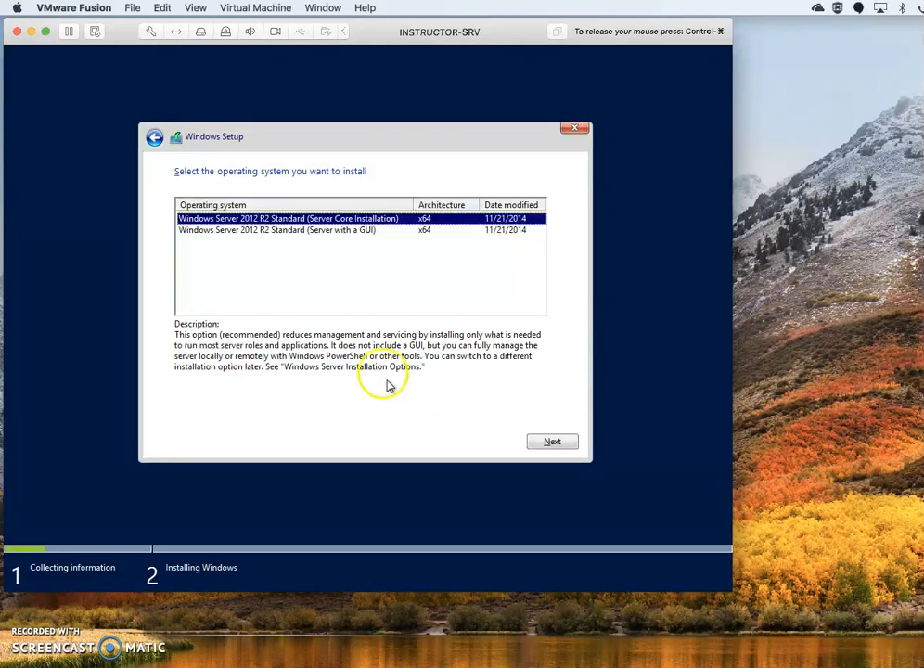
{"action": "left_click", "coordinate": [371, 231]}
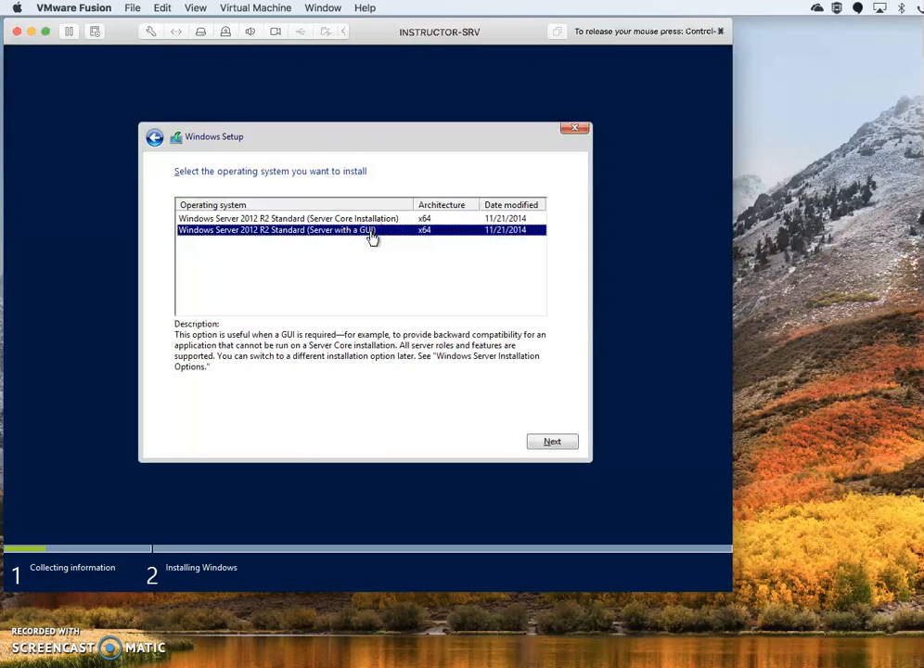
{"action": "left_click", "coordinate": [430, 297]}
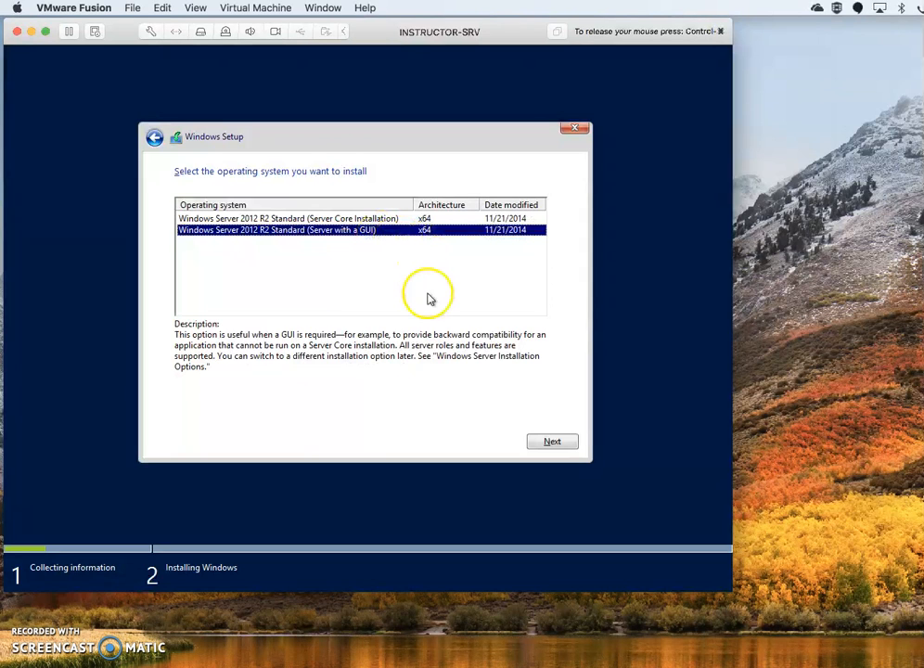
{"action": "left_click", "coordinate": [540, 438]}
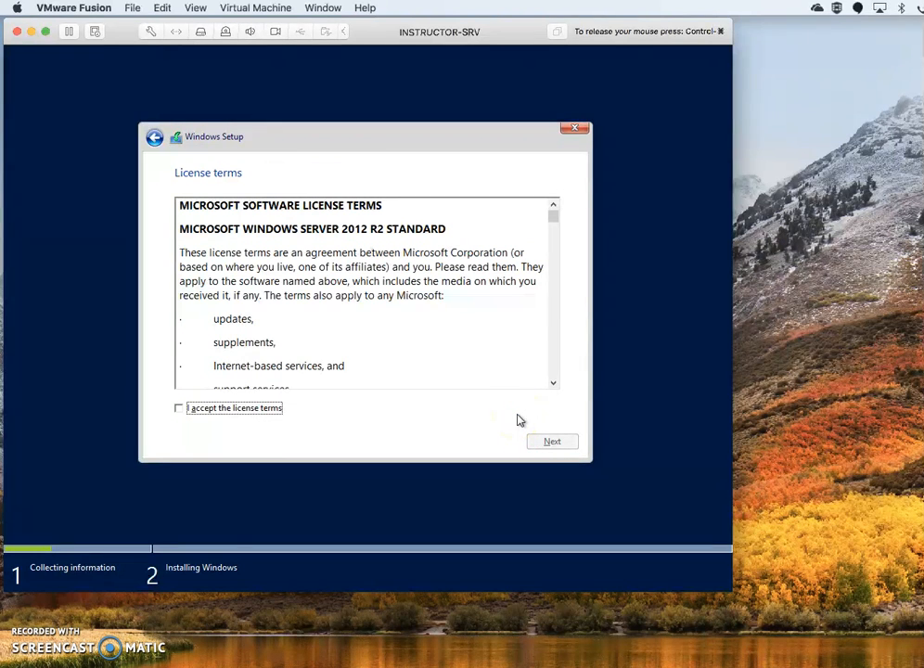
Accept the license terms and choose the Custom: Install Windows only (advanced) installation type
{"action": "left_click", "coordinate": [239, 408]}
{"action": "left_click", "coordinate": [555, 442]}
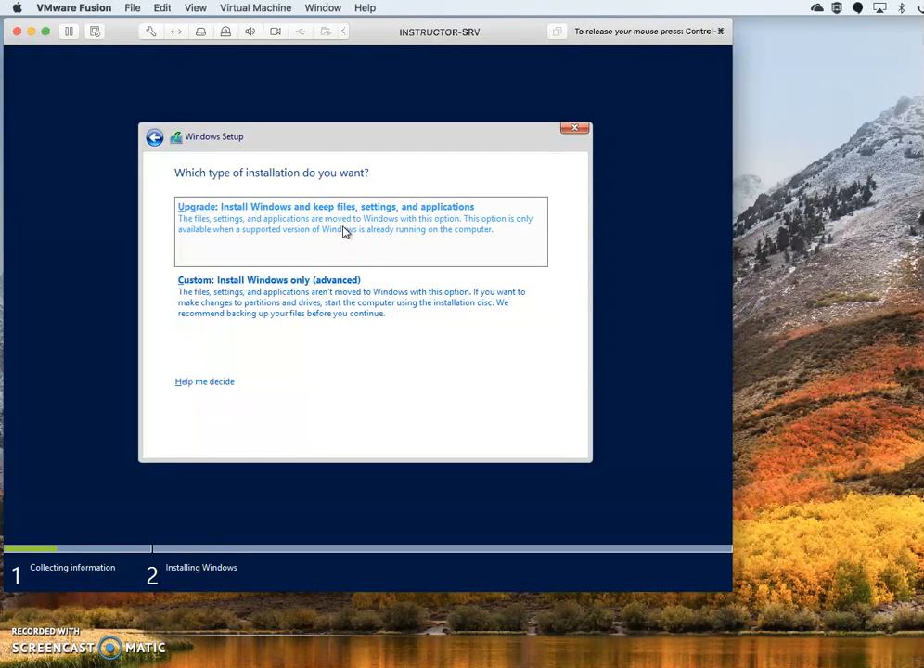
{"action": "left_click", "coordinate": [320, 282]}
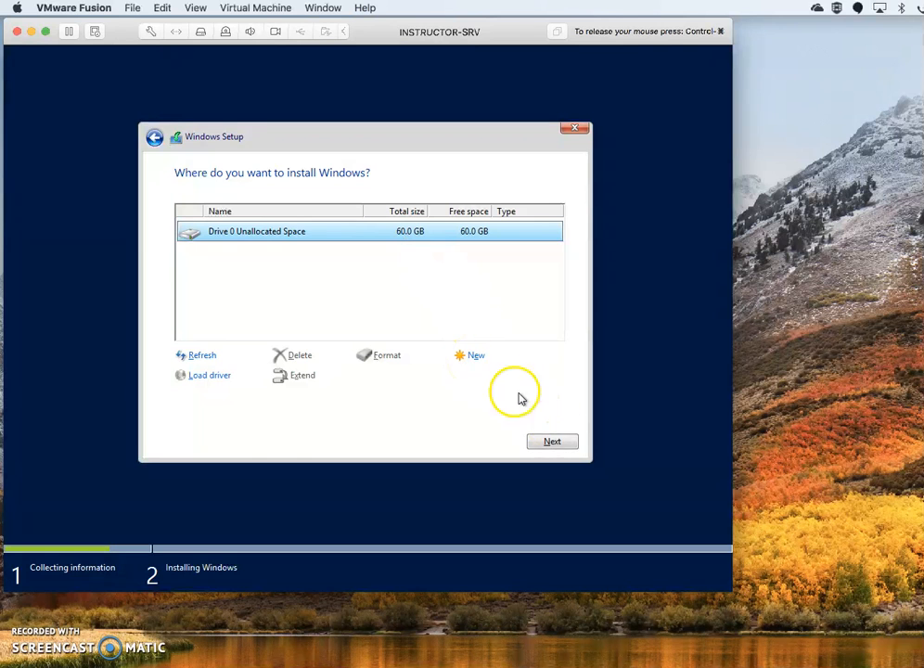
Create a 61440 MB partition in Drive 0's unallocated space and install Windows on the primary partition, restarting when required
{"action": "left_click", "coordinate": [475, 357]}
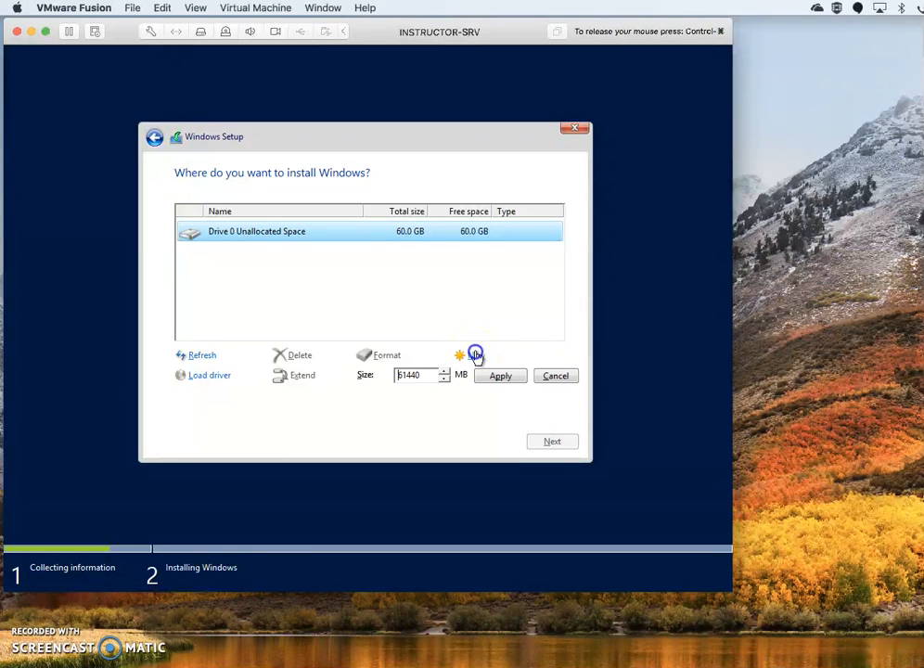
{"action": "left_click", "coordinate": [492, 380]}
{"action": "left_click", "coordinate": [461, 377]}
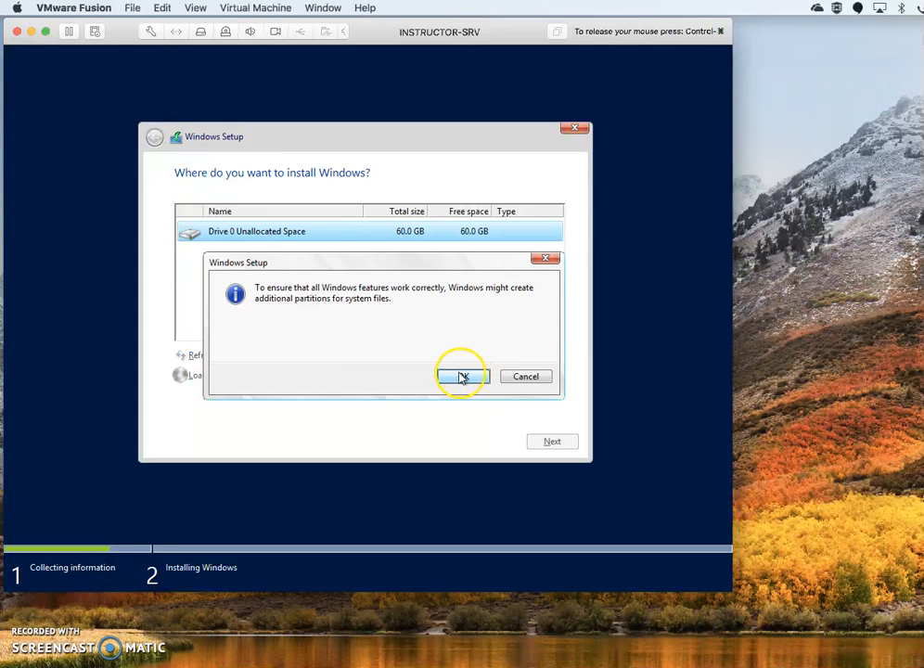
{"action": "left_click", "coordinate": [472, 378]}
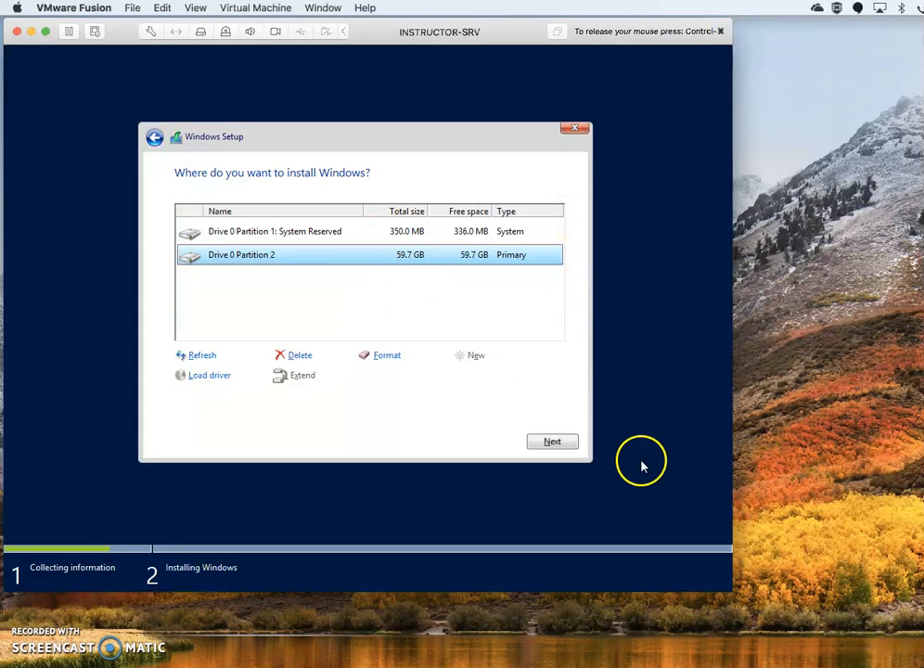
{"action": "left_click", "coordinate": [550, 441]}
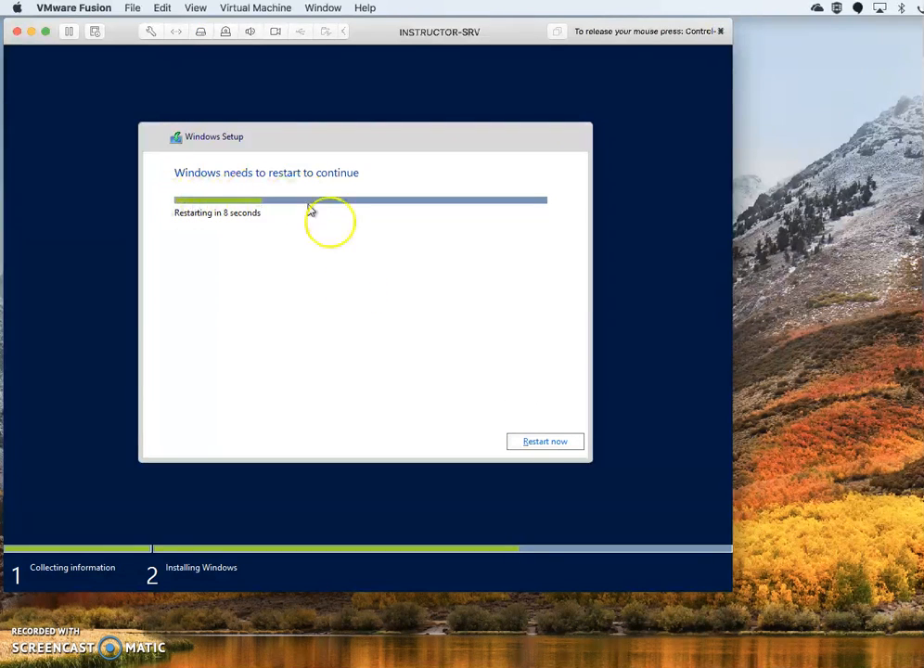
{"action": "left_click", "coordinate": [554, 444]}
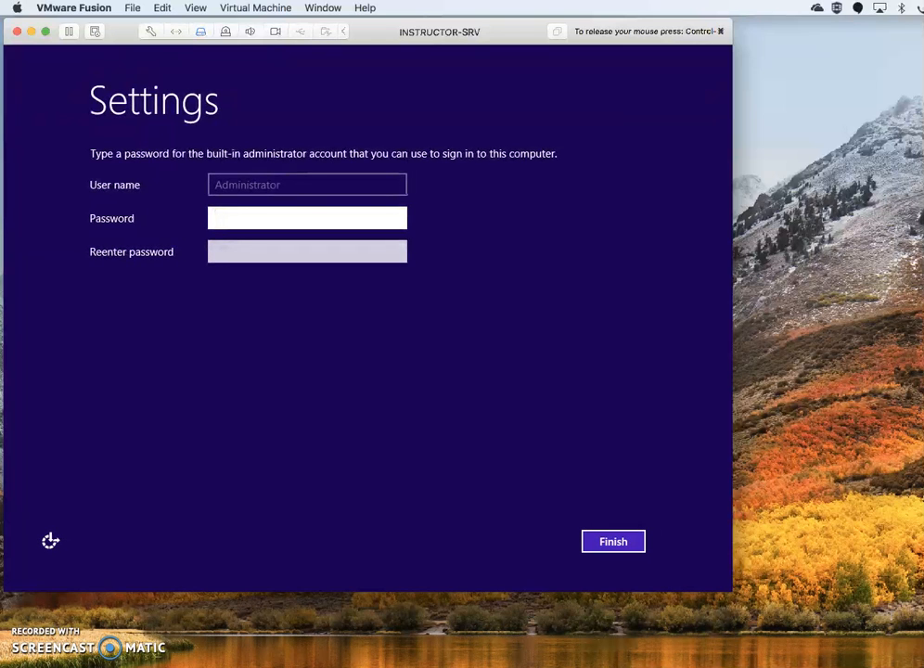
{"action": "left_click", "coordinate": [349, 219]}
{"action": "type", "text": "••••••••"}
{"action": "key", "text": "BackSpace"}
{"action": "key", "text": "BackSpace"}
{"action": "key", "text": "BackSpace"}
{"action": "key", "text": "BackSpace"}
{"action": "key", "text": "BackSpace"}
{"action": "key", "text": "BackSpace"}
{"action": "key", "text": "BackSpace"}
{"action": "key", "text": "BackSpace"}
Enter and re-enter the built-in Administrator account's password and finish the Windows setup
{"action": "type", "text": "••••••••"}
{"action": "key", "text": "Tab"}
{"action": "type", "text": "•••••••"}
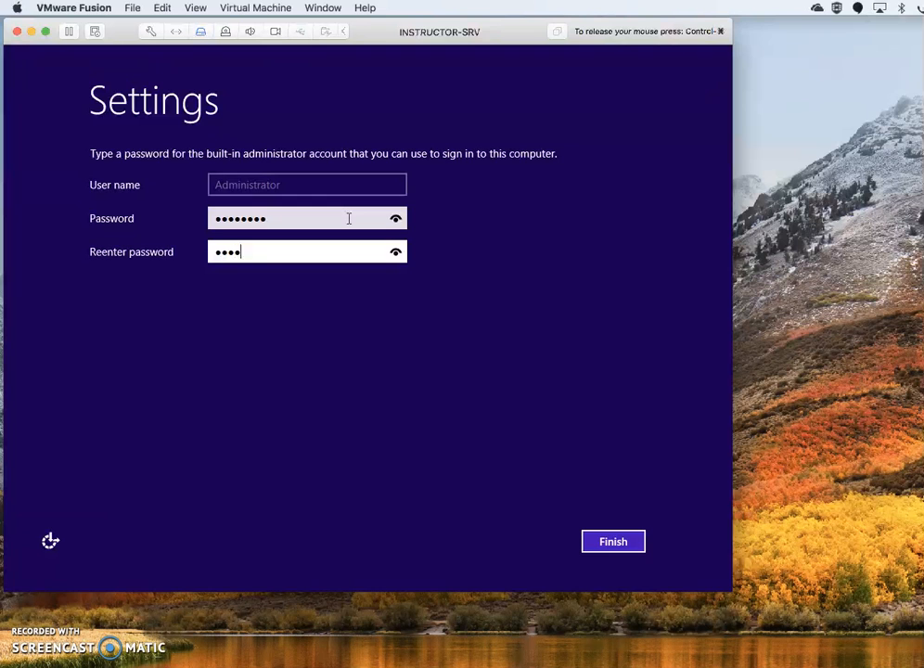
{"action": "type", "text": "•"}
{"action": "left_click", "coordinate": [605, 548]}
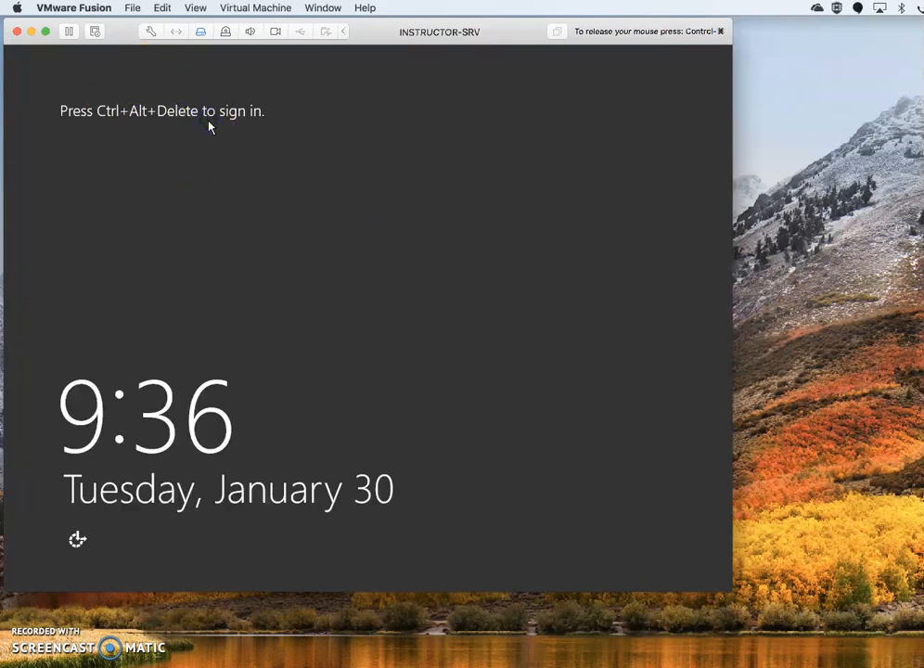
Send Ctrl-Alt-Del to the virtual machine and sign in as Administrator with the account password
{"action": "left_click", "coordinate": [274, 331]}
{"action": "left_click", "coordinate": [253, 9]}
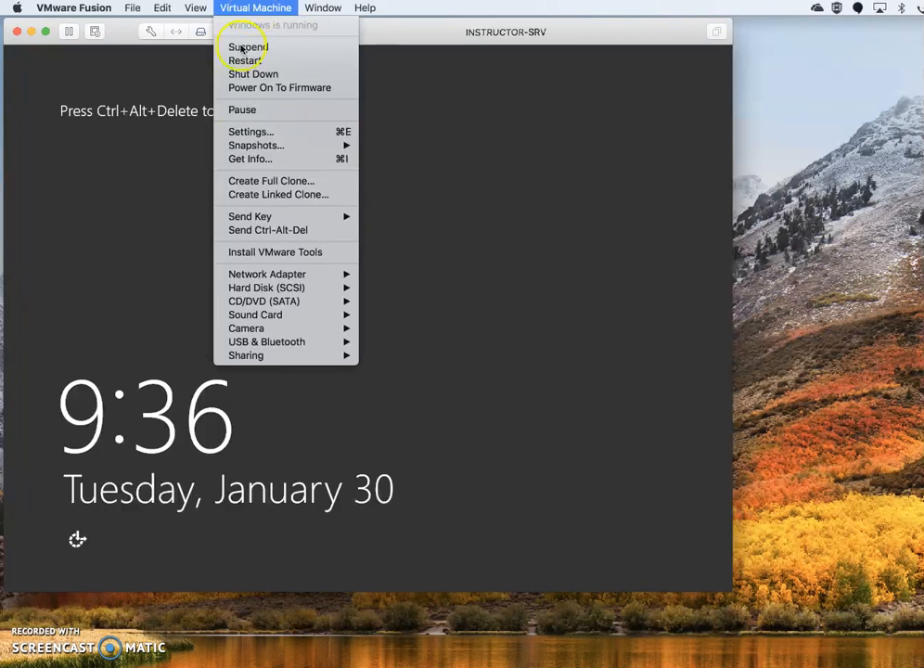
{"action": "left_click", "coordinate": [263, 232]}
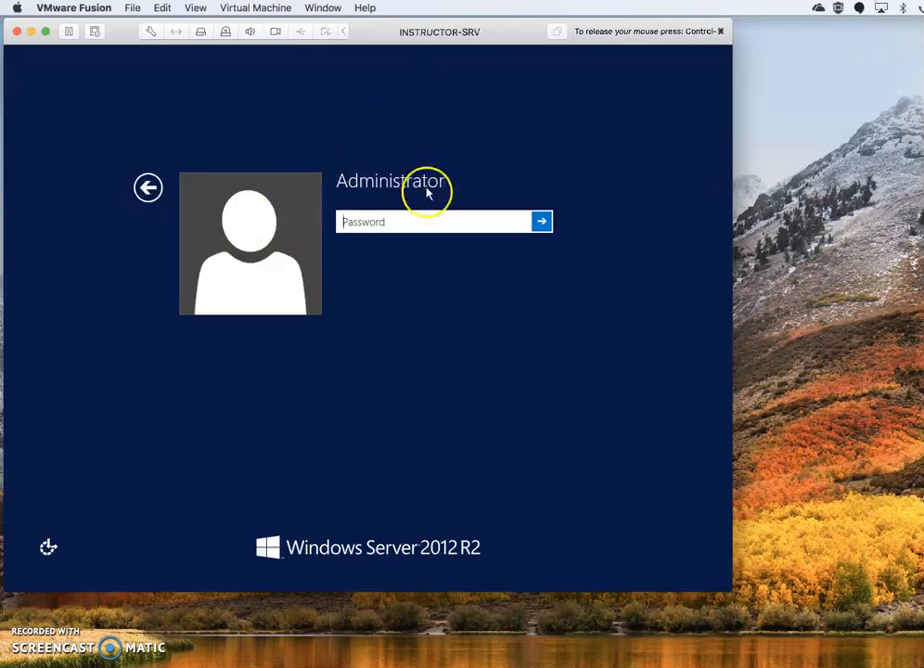
{"action": "type", "text": "*******"}
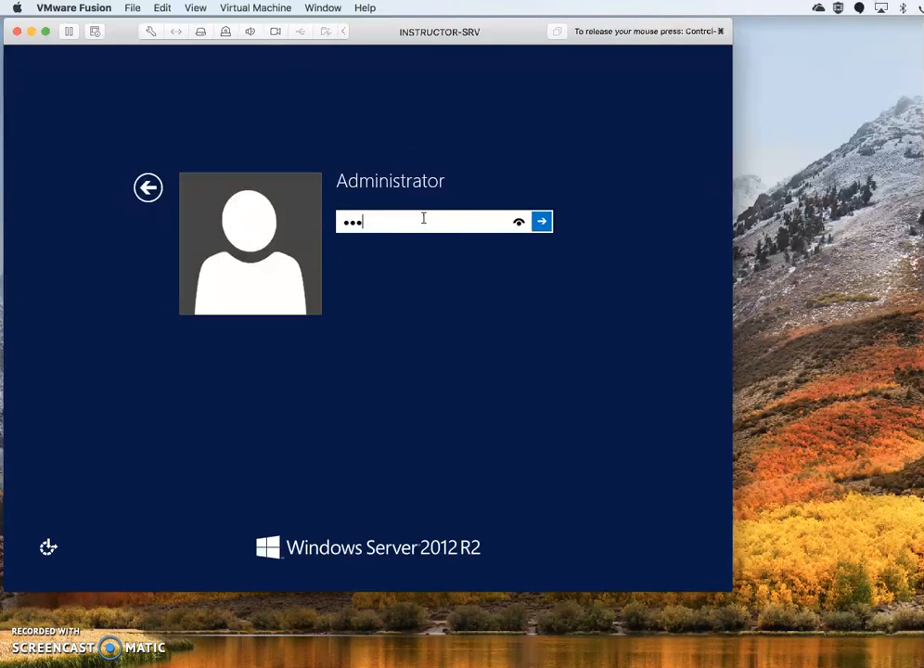
{"action": "key", "text": "Return"}
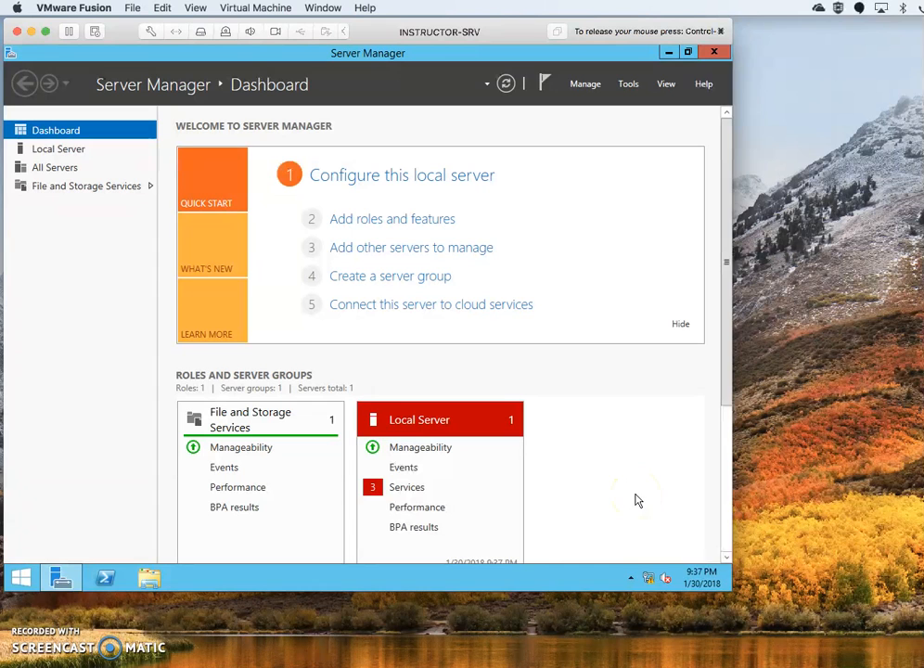
Set the local server's computer description to "GCU Instructor Server VM" in System Properties and apply it
{"action": "mouse_move", "coordinate": [654, 586]}
{"action": "left_click", "coordinate": [69, 151]}
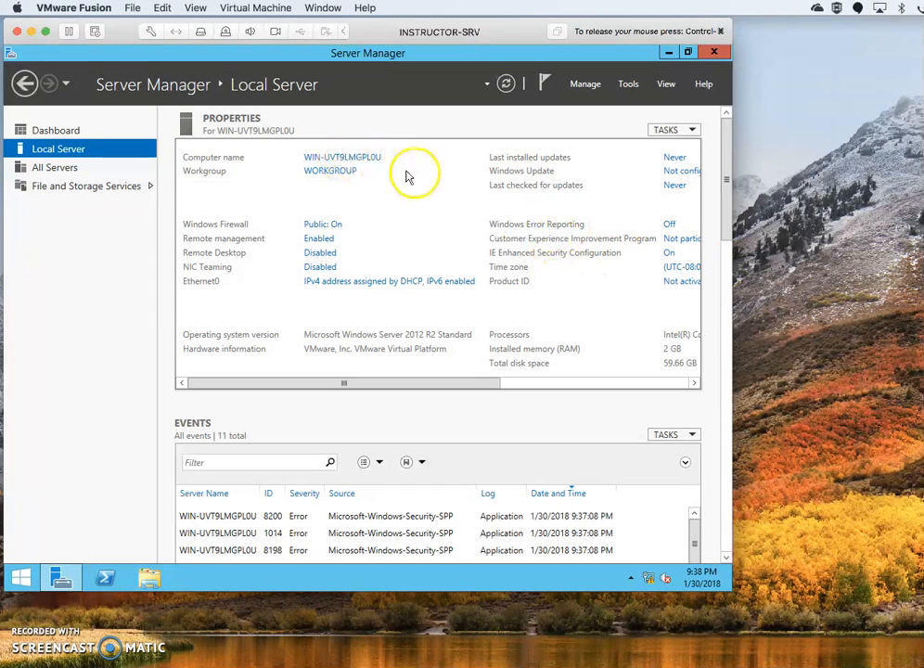
{"action": "left_click", "coordinate": [327, 162]}
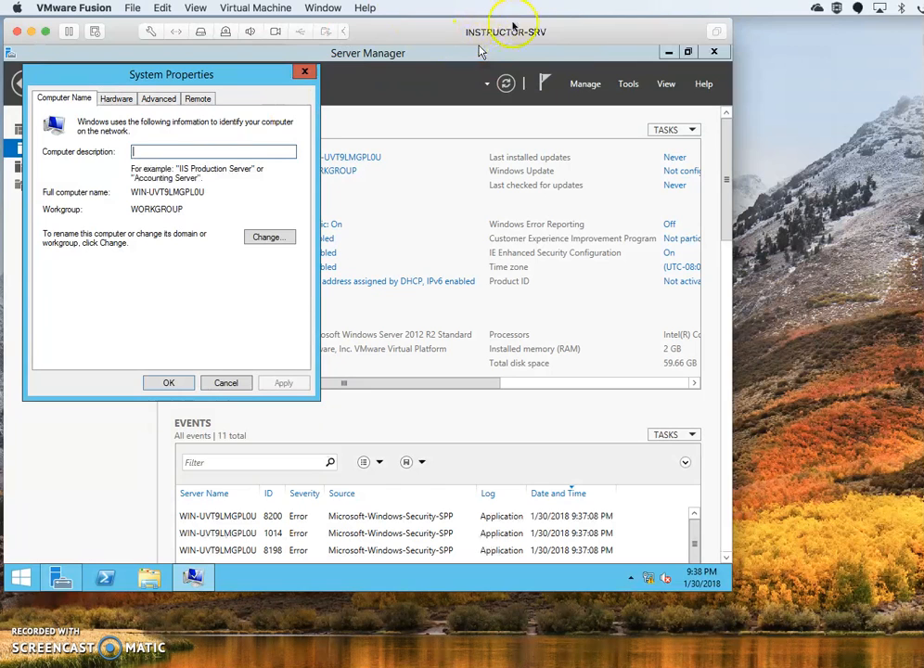
{"action": "left_click", "coordinate": [182, 151]}
{"action": "type", "text": "GCU Instructor Server VM"}
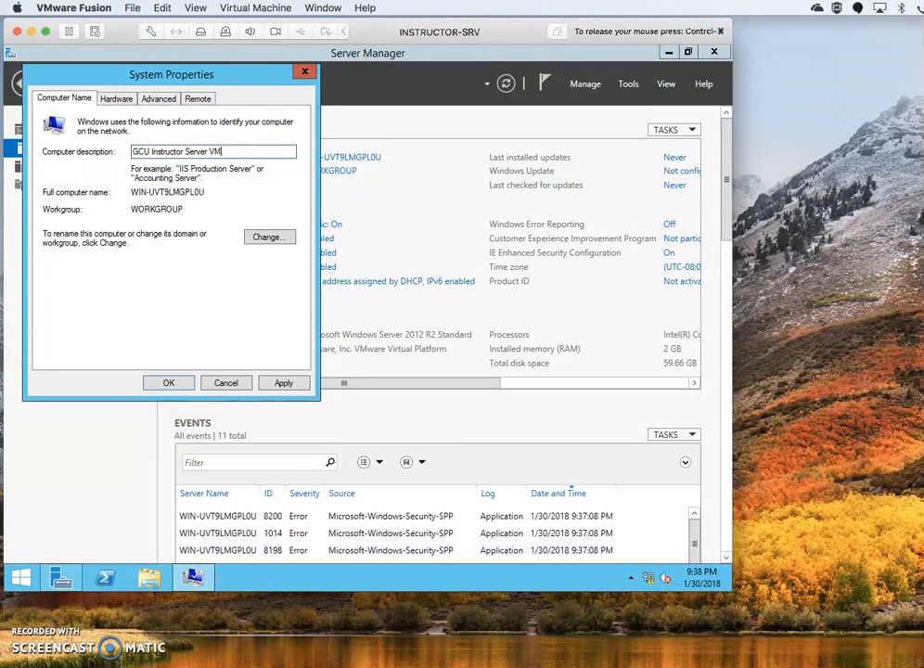
{"action": "left_click", "coordinate": [282, 382]}
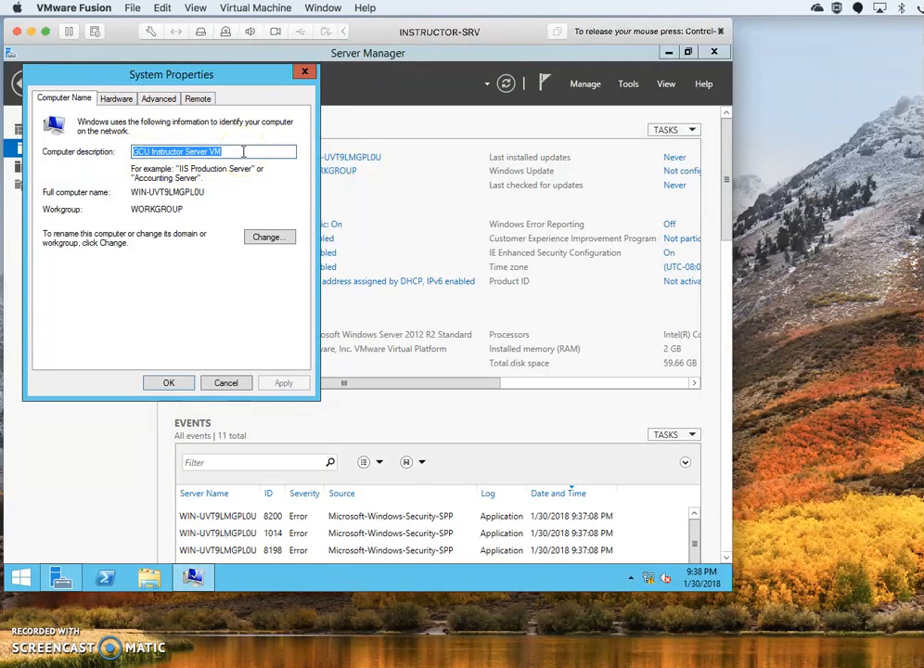
Rename the computer as GCU-INSTRUCTOR-SRV in System Properties and acknowledge the NetBIOS and restart notices
{"action": "left_click", "coordinate": [269, 237]}
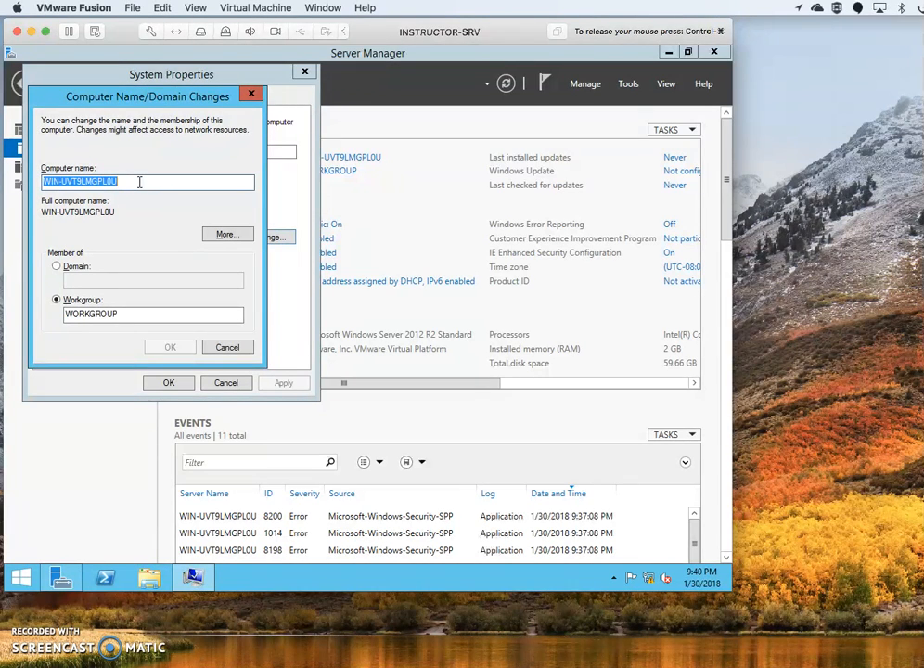
{"action": "left_click", "coordinate": [142, 184]}
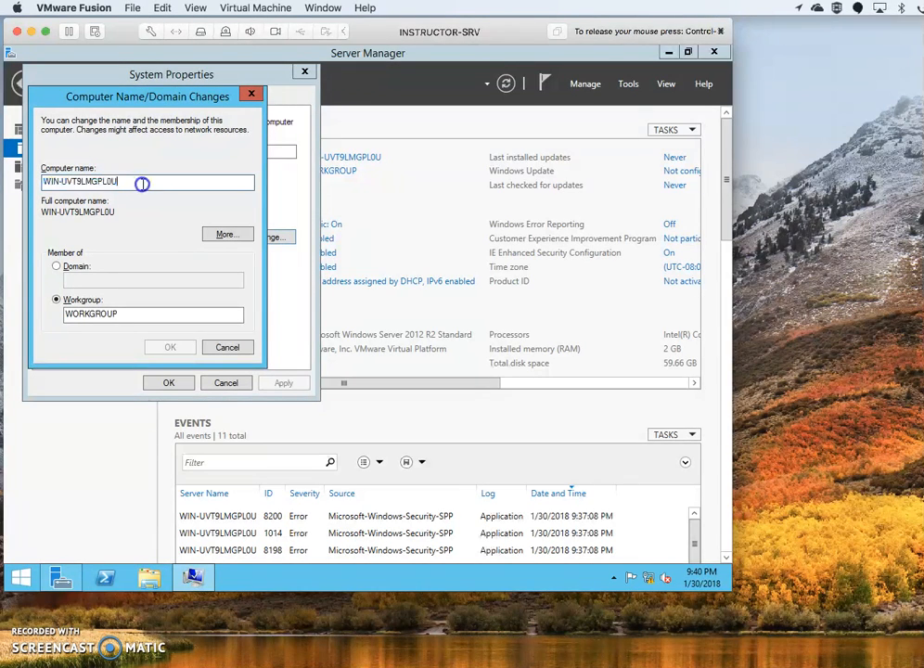
{"action": "left_click_drag", "start_coordinate": [142, 184], "coordinate": [9, 183]}
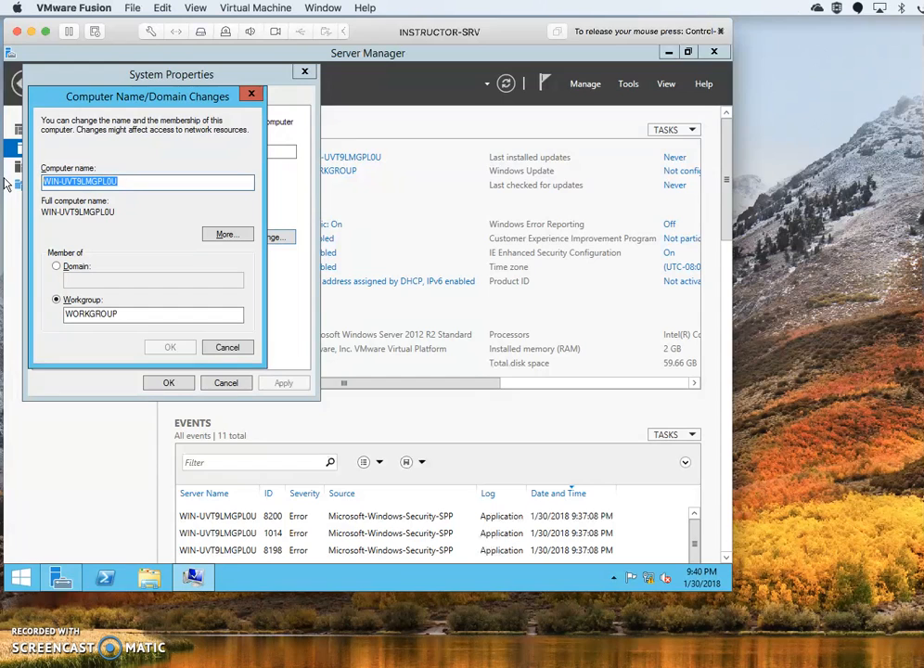
{"action": "type", "text": "GCU-INSTRUCTOR-"}
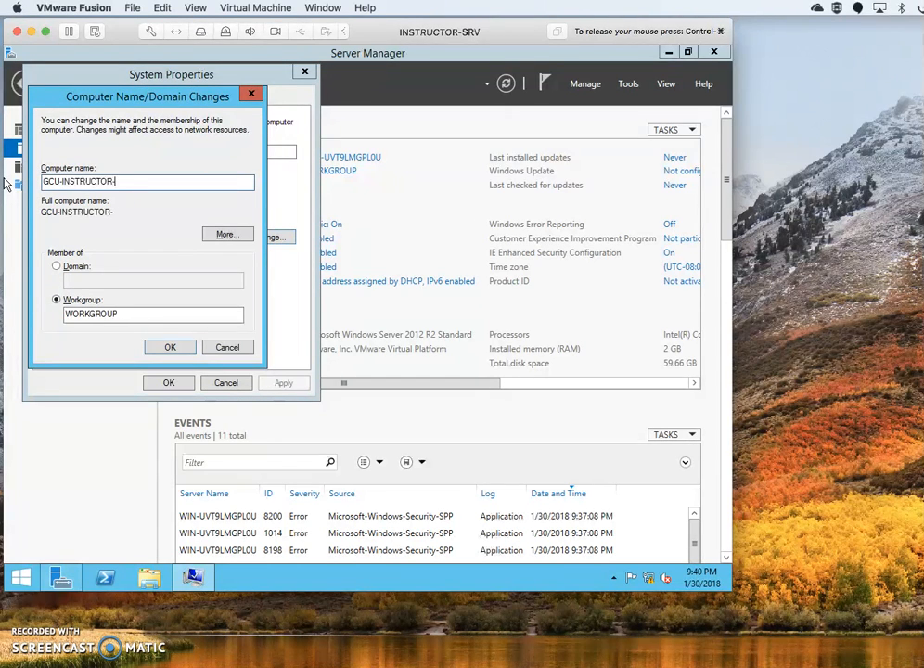
{"action": "type", "text": "SRV"}
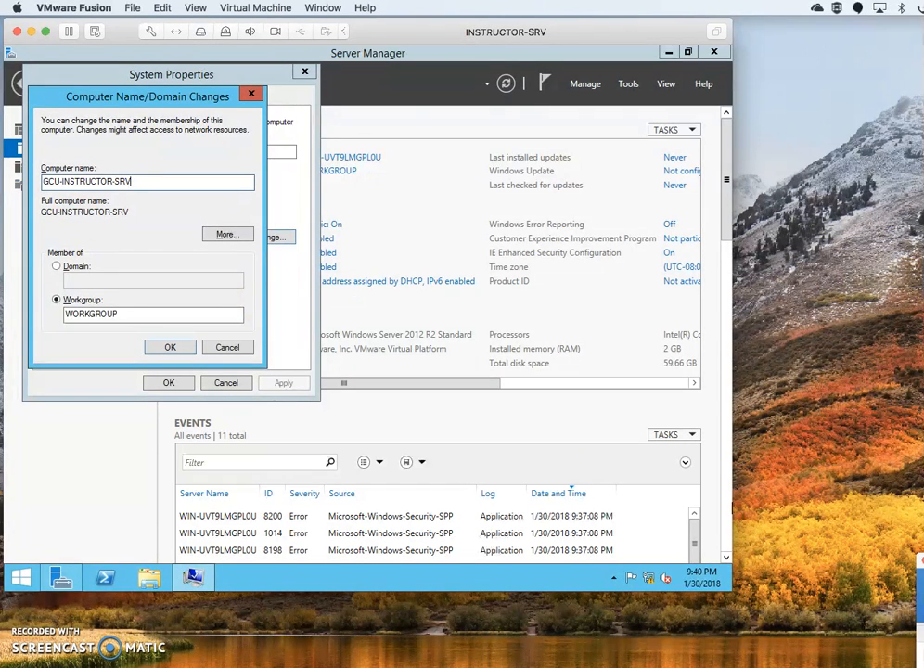
{"action": "left_click", "coordinate": [173, 348]}
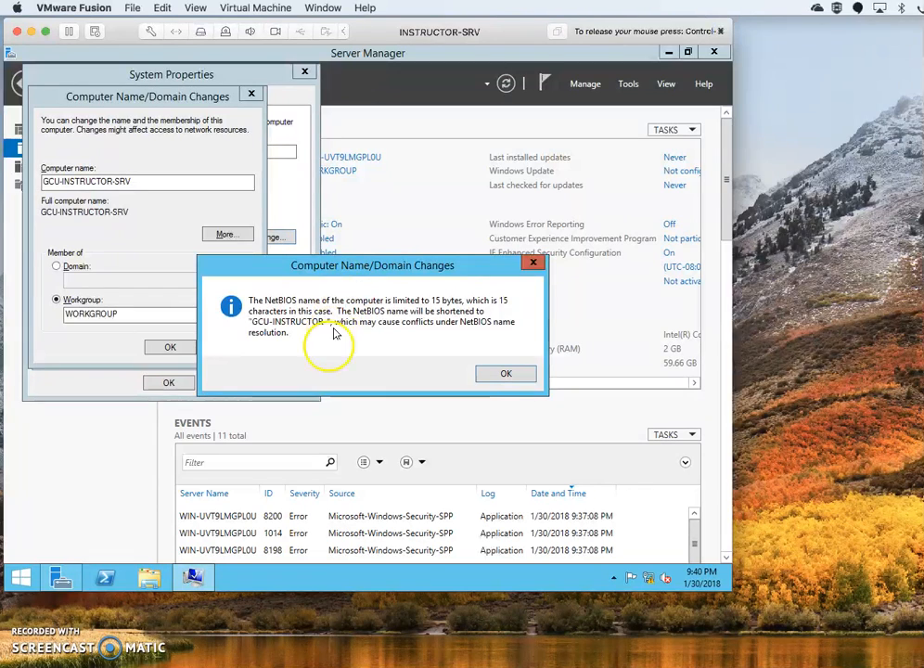
{"action": "left_click", "coordinate": [495, 376]}
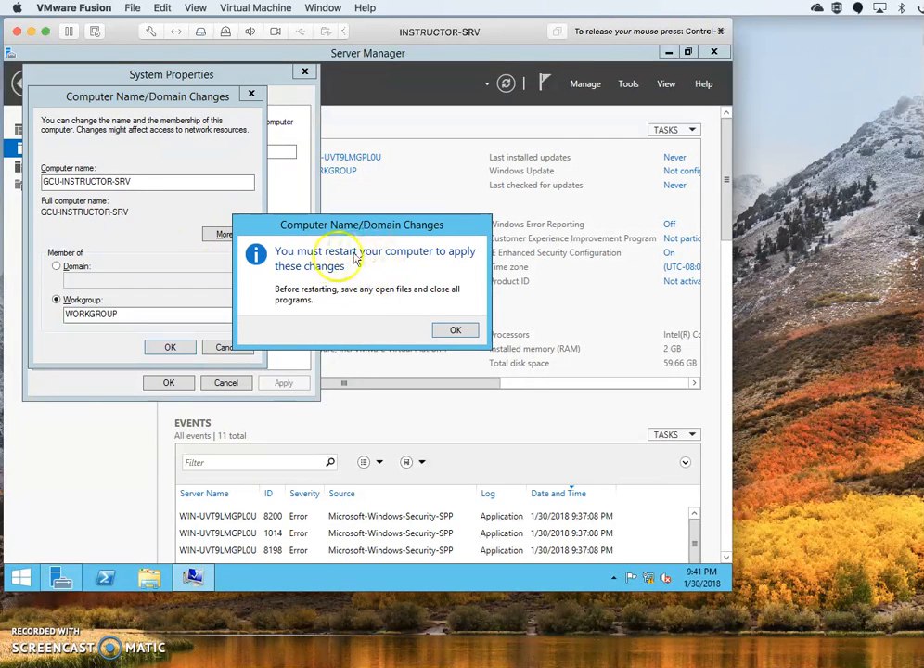
{"action": "left_click", "coordinate": [453, 331]}
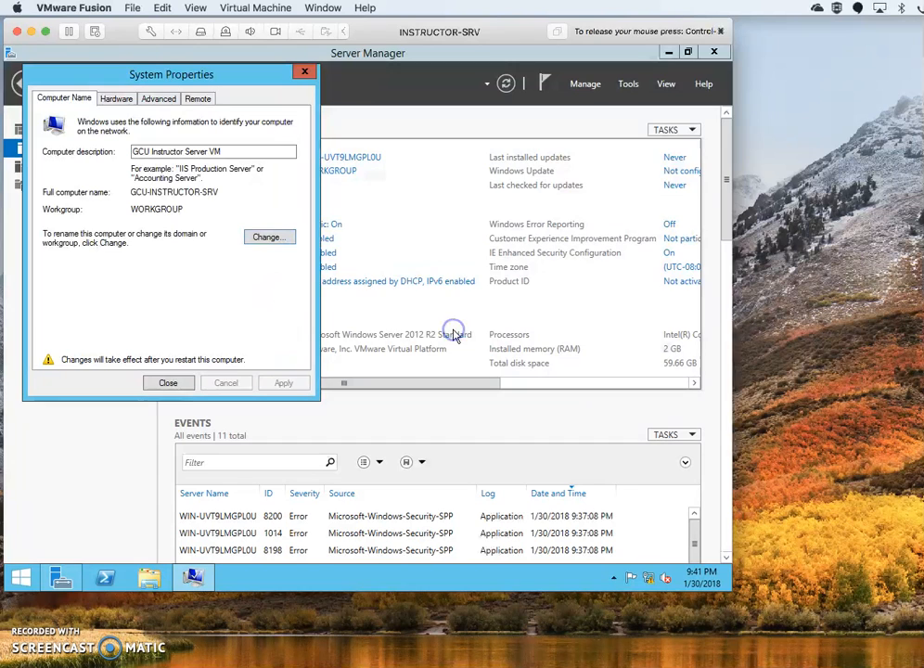
Shorten the computer name to INSTRUCTOR-SRV, close System Properties and postpone the restart
{"action": "left_click", "coordinate": [274, 239]}
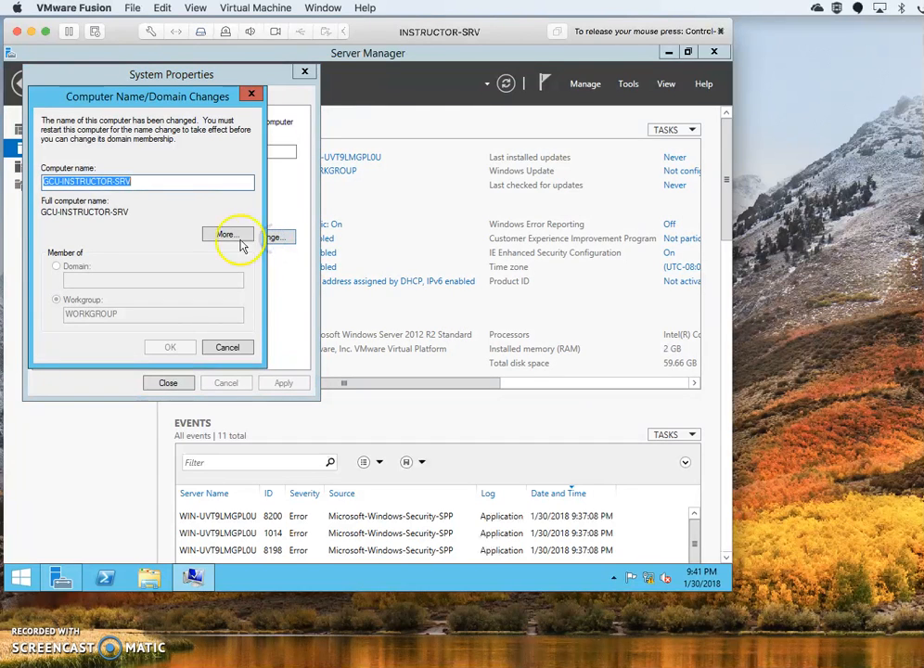
{"action": "left_click", "coordinate": [61, 178]}
{"action": "key", "text": "BackSpace"}
{"action": "key", "text": "BackSpace"}
{"action": "key", "text": "BackSpace"}
{"action": "key", "text": "BackSpace"}
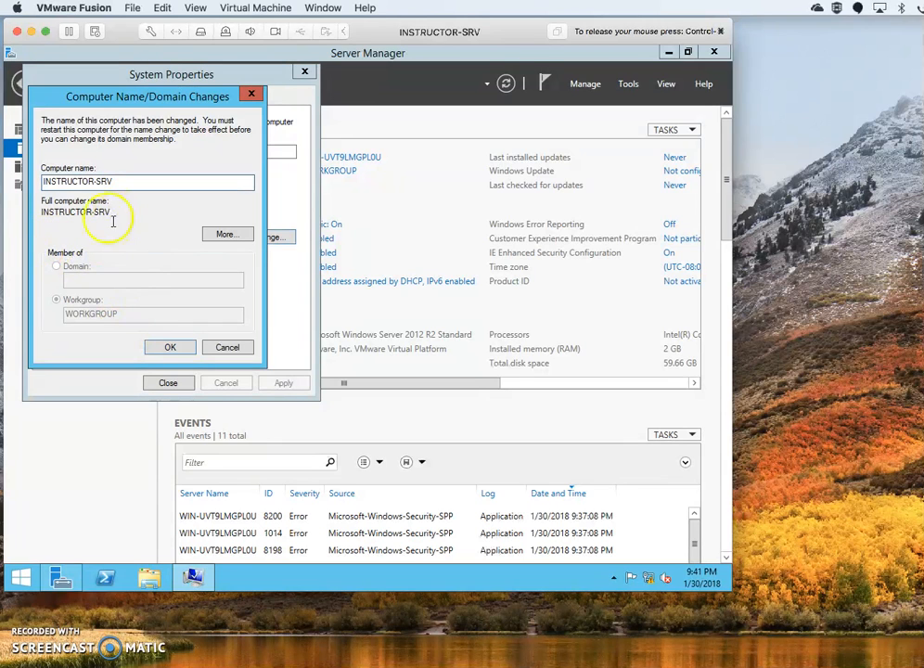
{"action": "left_click", "coordinate": [169, 346]}
{"action": "left_click", "coordinate": [415, 276]}
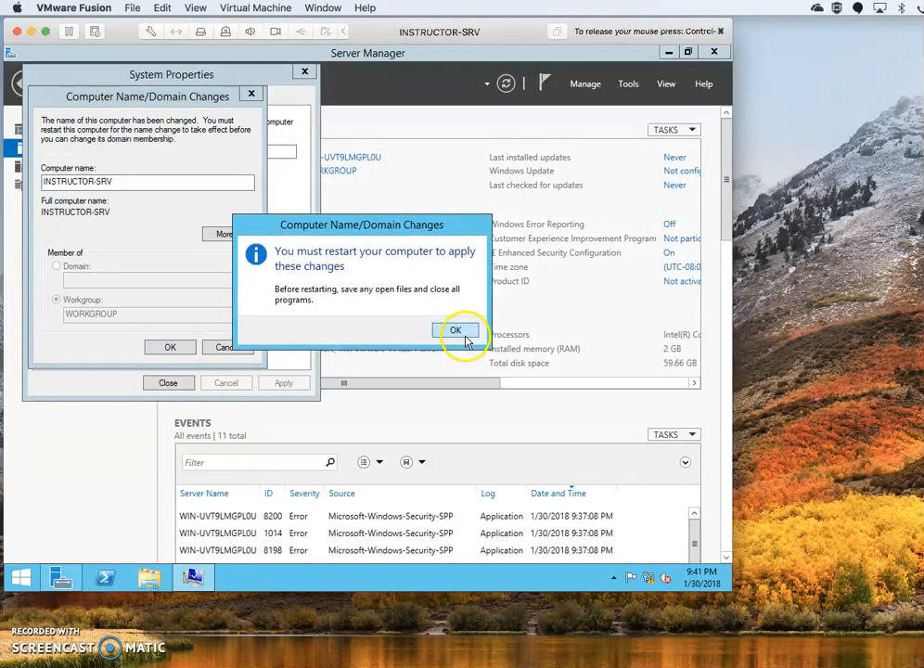
{"action": "left_click", "coordinate": [457, 332]}
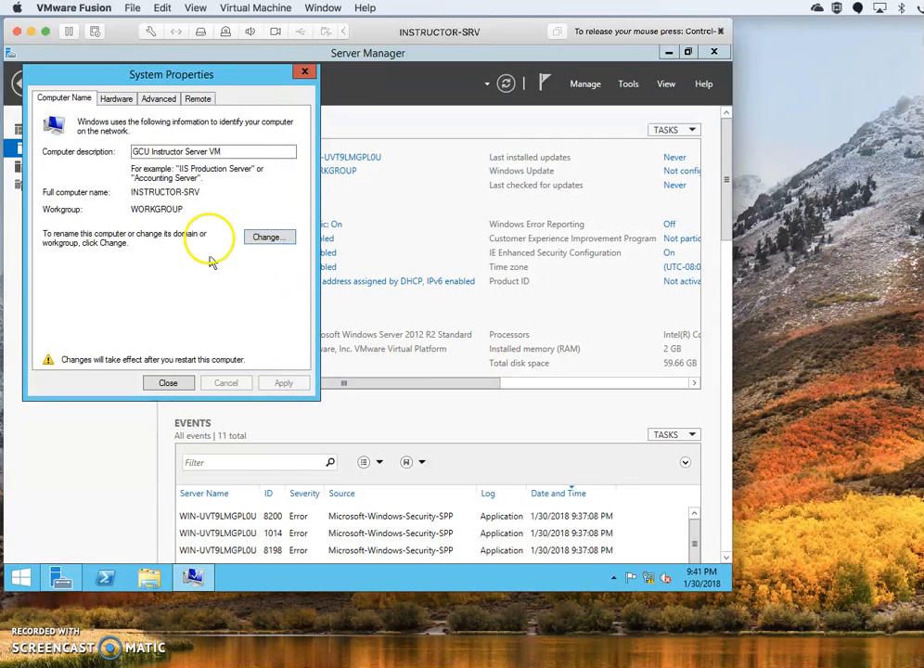
{"action": "left_click", "coordinate": [165, 377]}
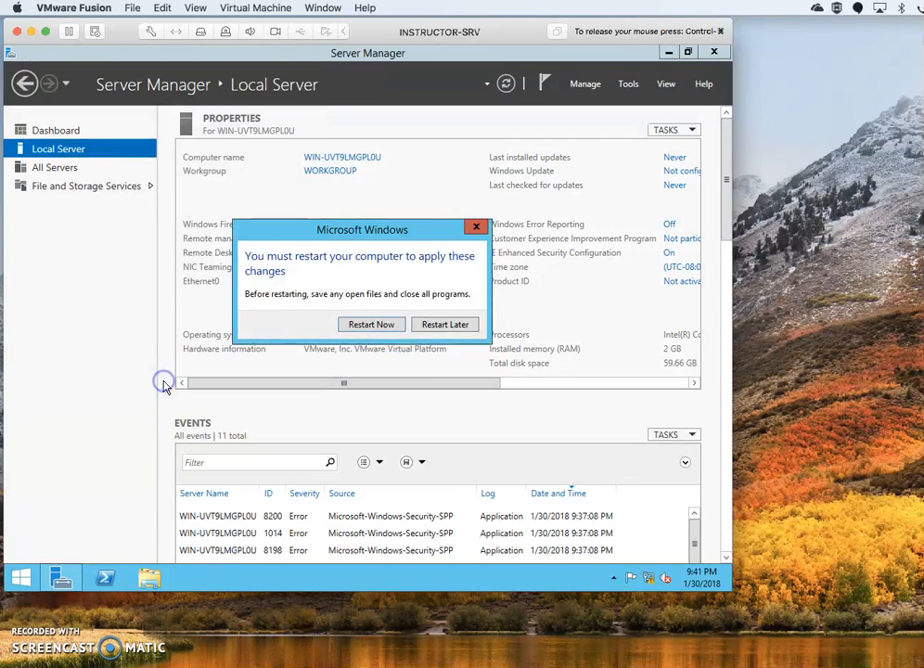
{"action": "left_click", "coordinate": [444, 325]}
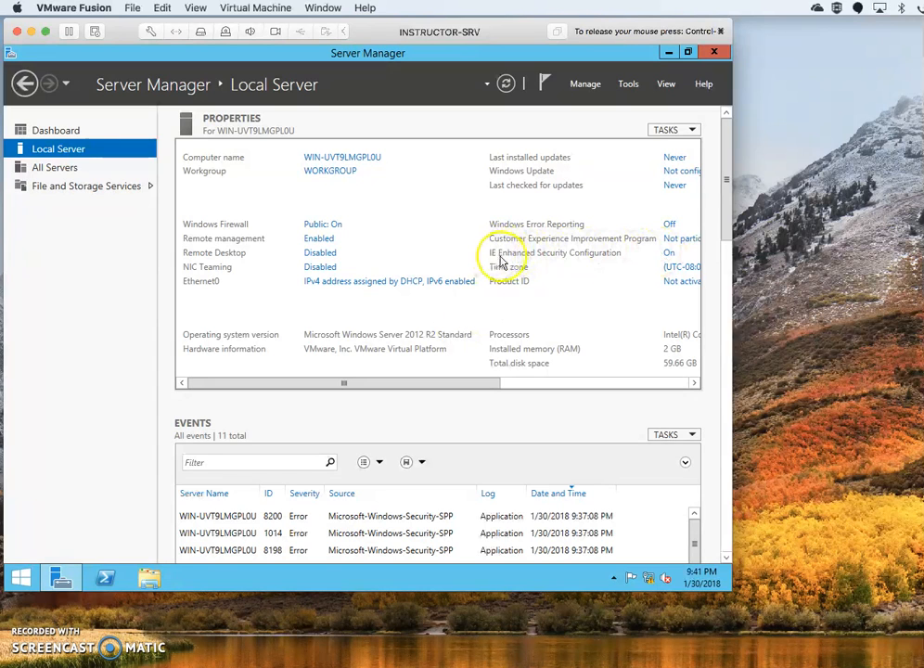
Turn off Internet Explorer Enhanced Security Configuration for Administrators
{"action": "left_click", "coordinate": [670, 254]}
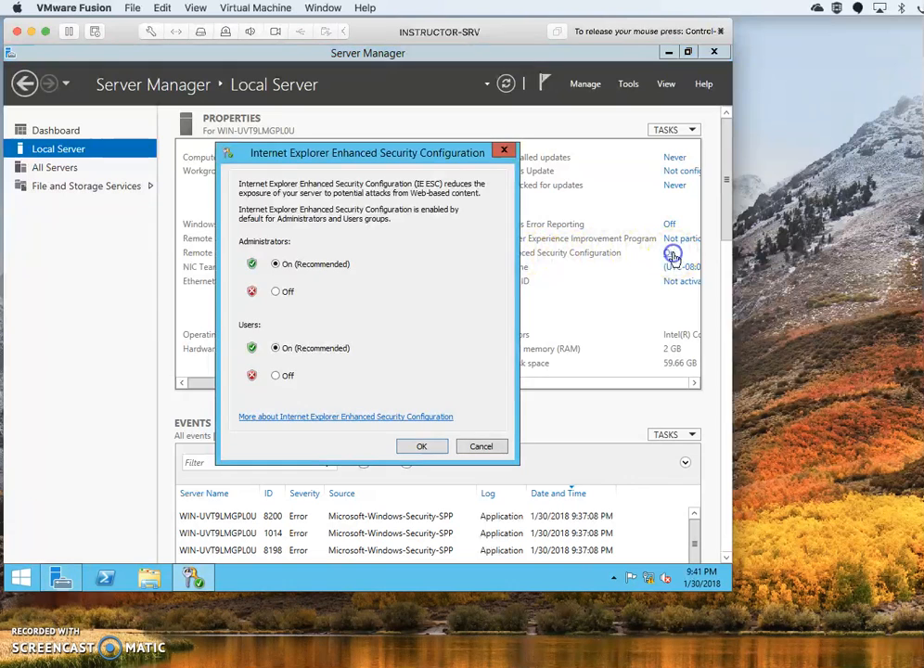
{"action": "left_click", "coordinate": [287, 293]}
{"action": "left_click", "coordinate": [275, 292]}
{"action": "left_click", "coordinate": [421, 448]}
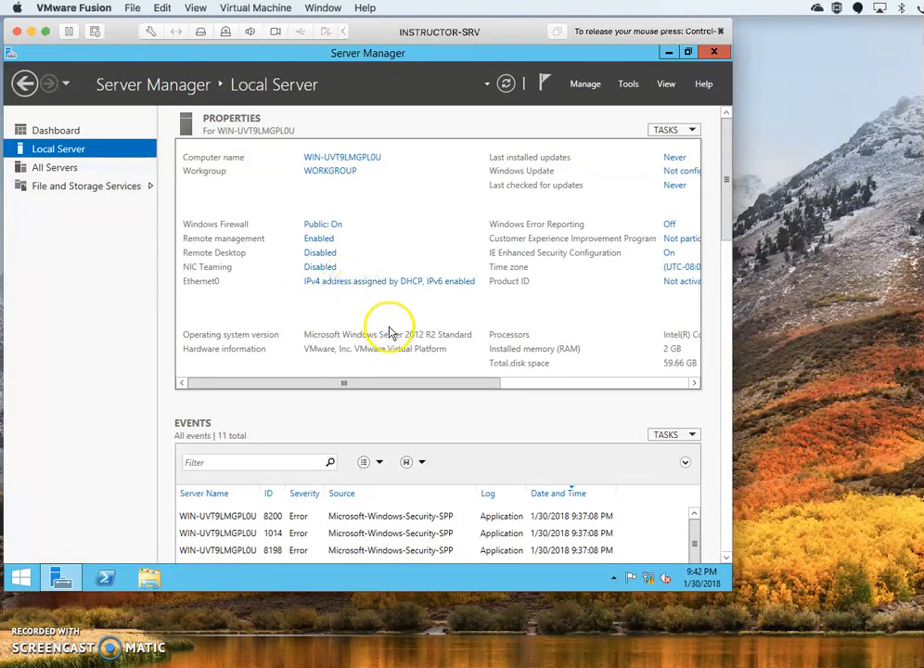
{"action": "left_click", "coordinate": [651, 579]}
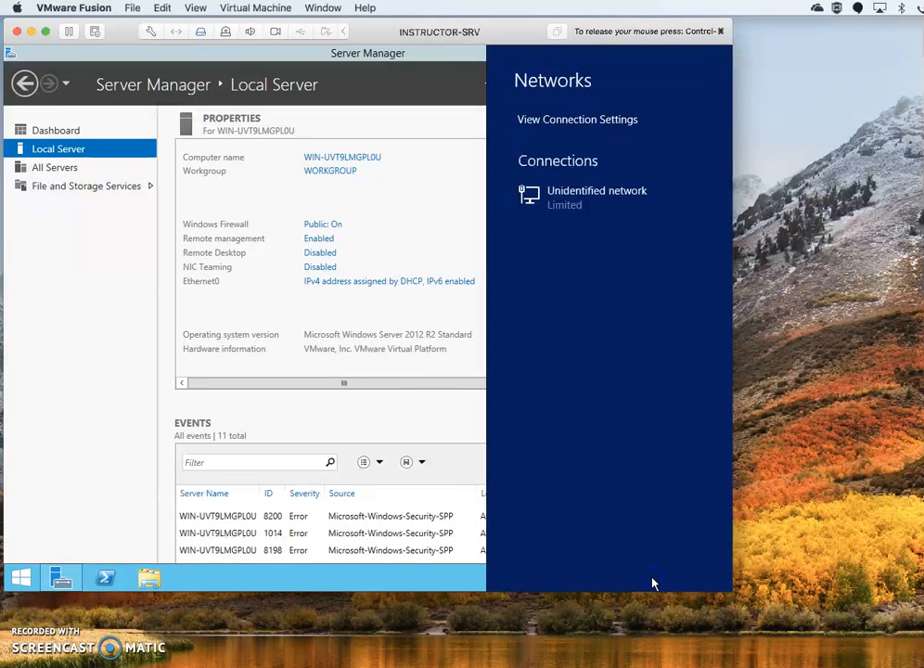
{"action": "left_click", "coordinate": [398, 408]}
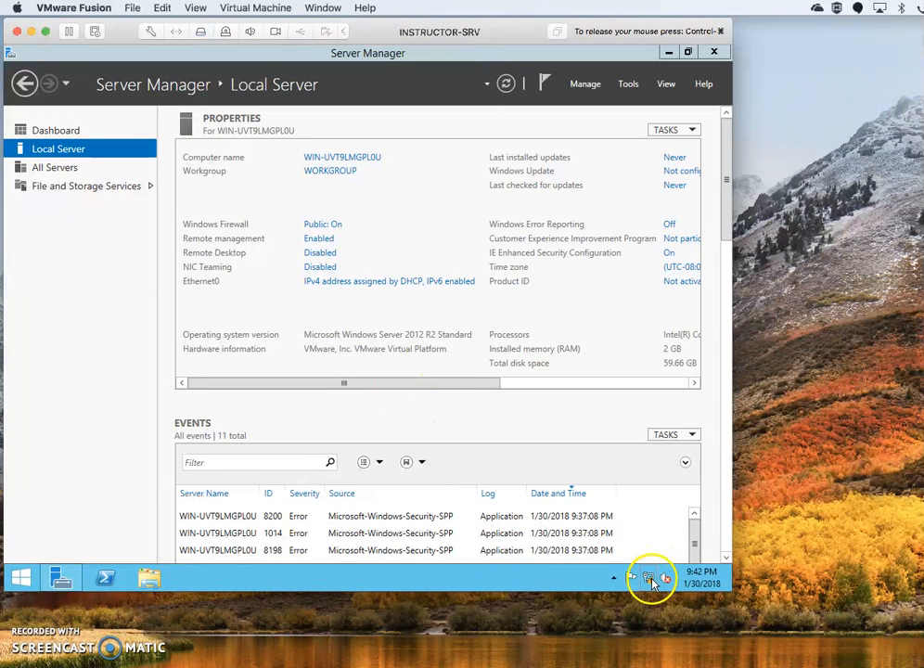
{"action": "right_click", "coordinate": [650, 579]}
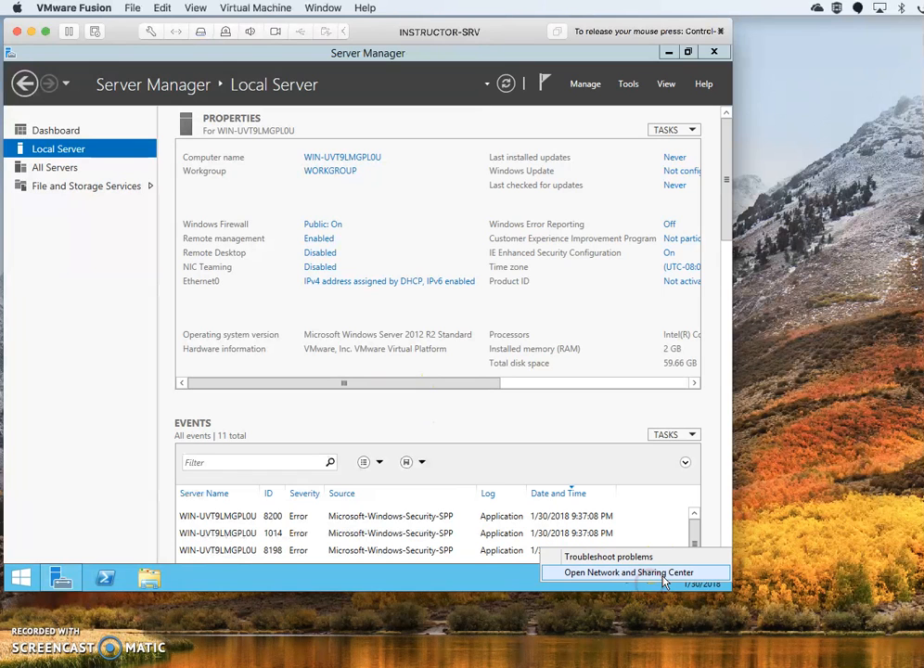
{"action": "left_click", "coordinate": [612, 516]}
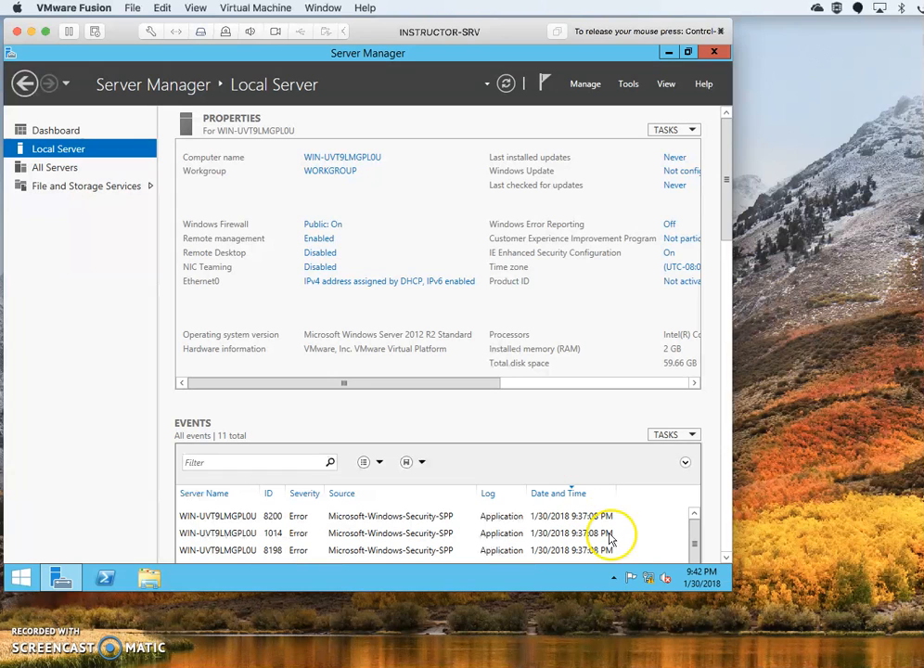
Open the Ethernet0 adapter's status through the Network and Sharing Center's adapter settings and examine its connection details
{"action": "right_click", "coordinate": [649, 577]}
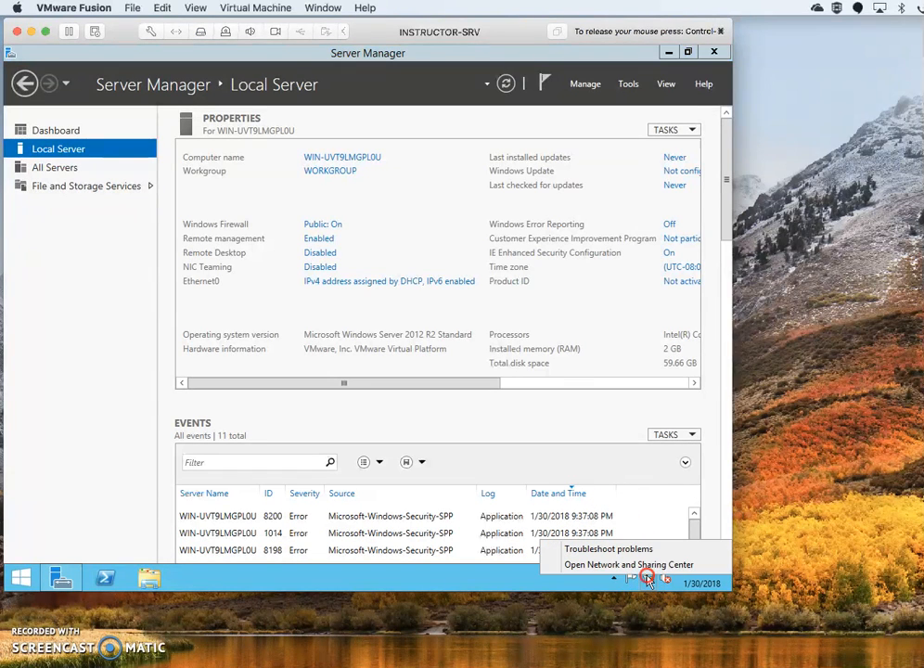
{"action": "left_click", "coordinate": [644, 564]}
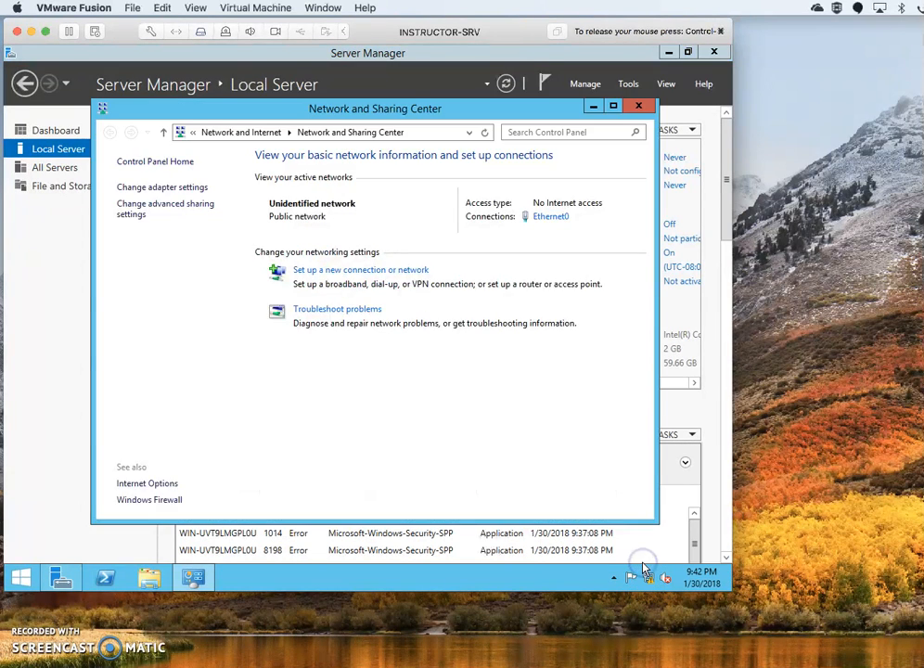
{"action": "left_click", "coordinate": [144, 187]}
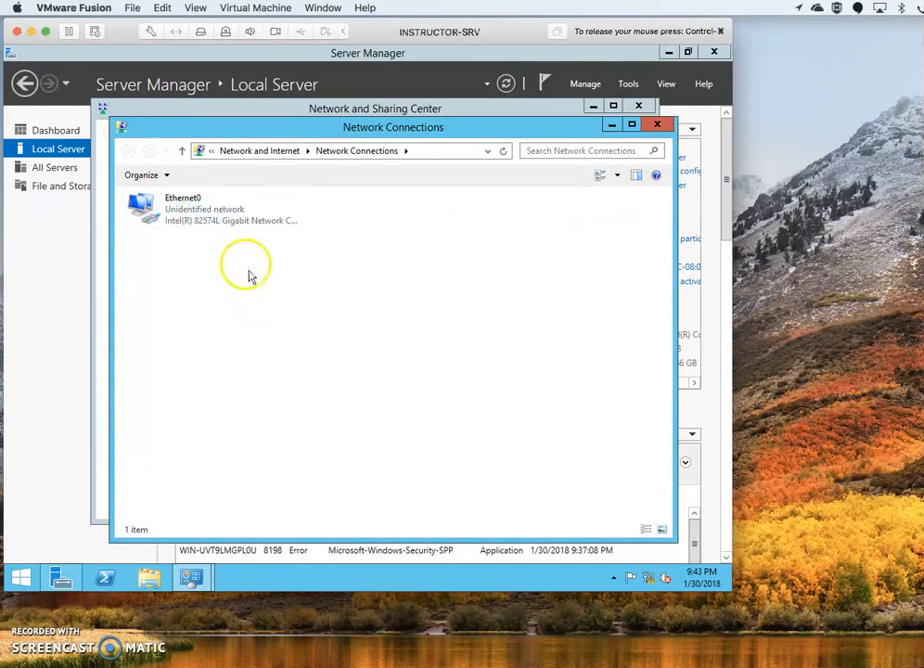
{"action": "left_click", "coordinate": [182, 210]}
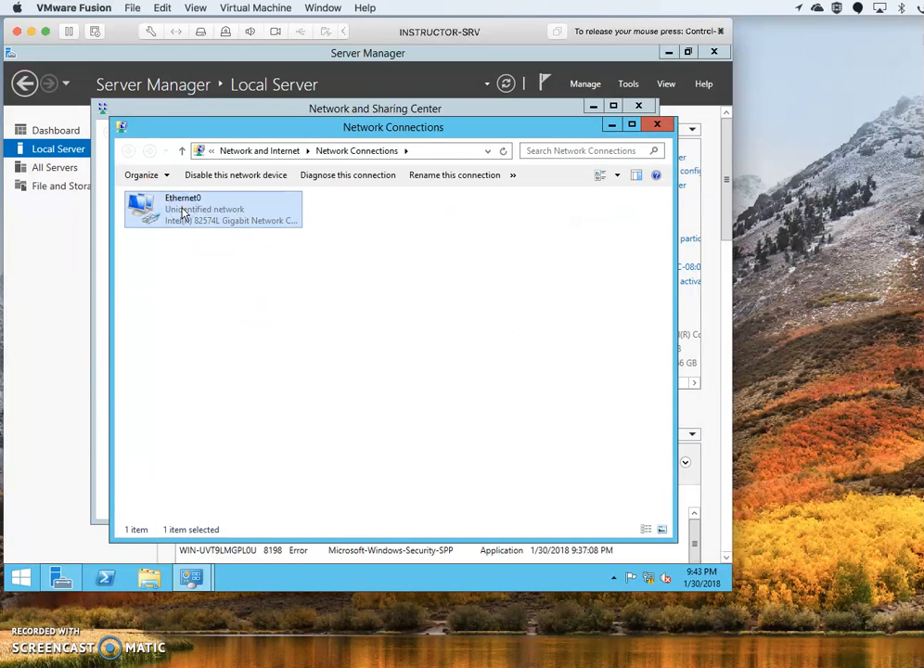
{"action": "right_click", "coordinate": [182, 210]}
{"action": "left_click", "coordinate": [204, 233]}
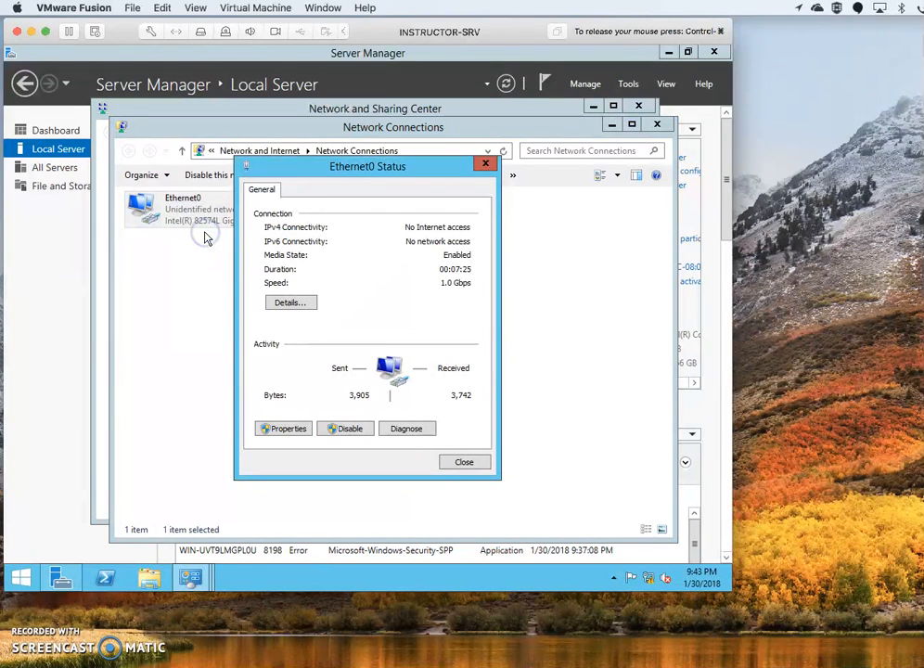
{"action": "left_click", "coordinate": [284, 300]}
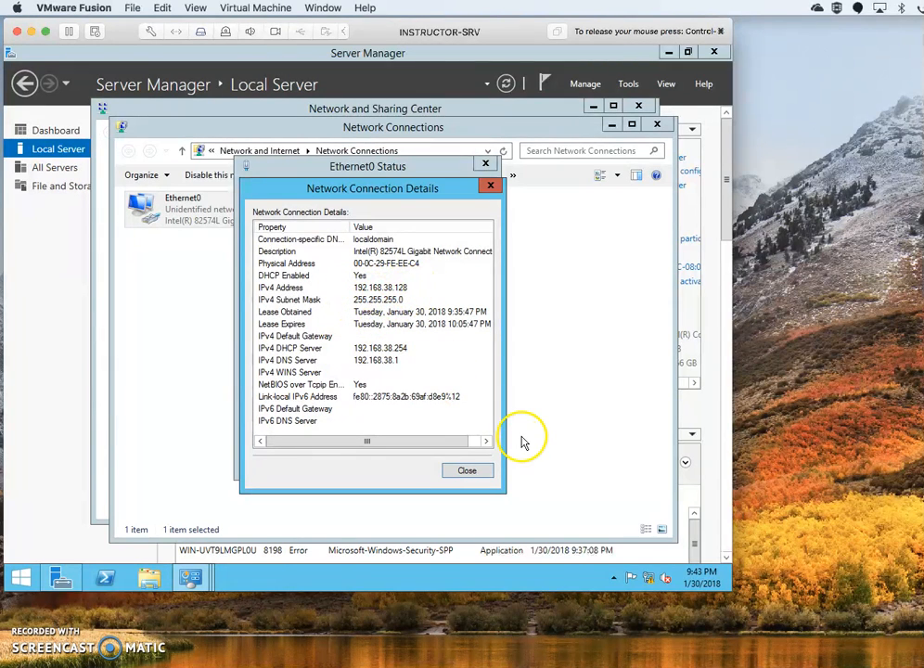
{"action": "left_click", "coordinate": [467, 473]}
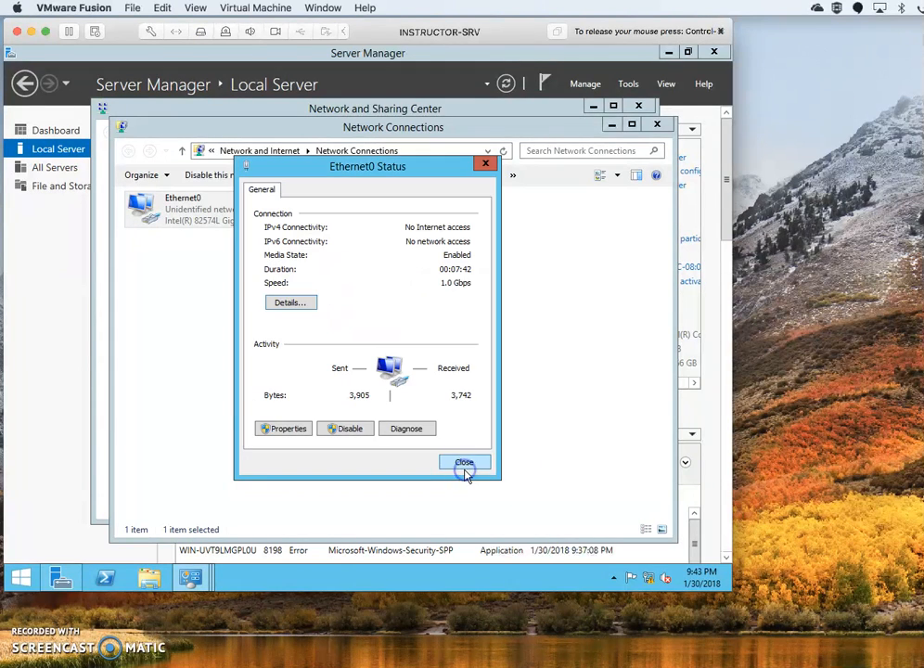
In Ethernet0's IPv4 properties, set a static IP address of 192.168.0.10, subnet mask 255.255.255.0 and default gateway 192.168.0.1
{"action": "left_click", "coordinate": [270, 431]}
{"action": "left_click", "coordinate": [399, 377]}
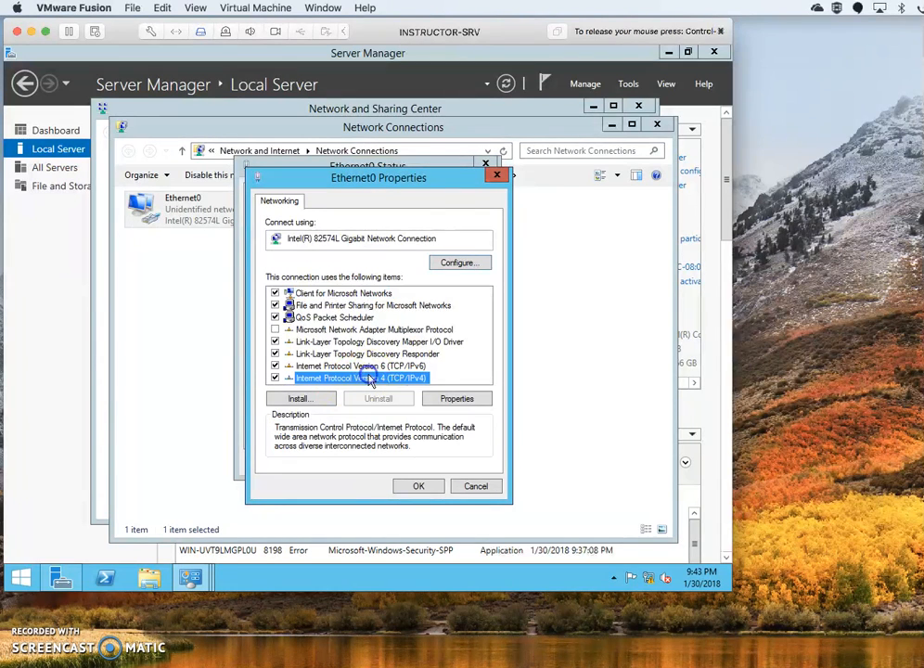
{"action": "left_click", "coordinate": [433, 401]}
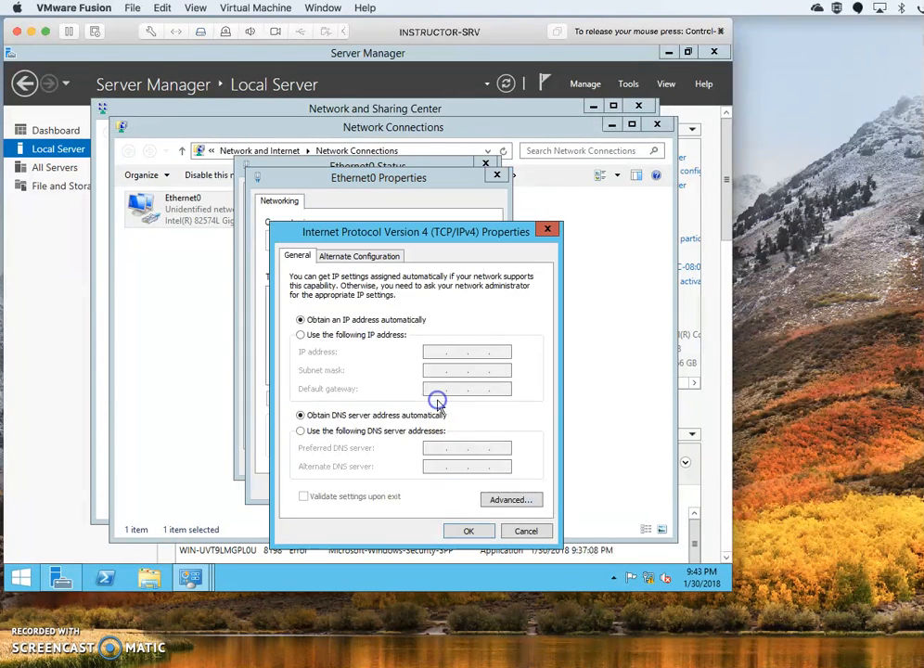
{"action": "left_click", "coordinate": [367, 336]}
{"action": "left_click", "coordinate": [436, 352]}
{"action": "type", "text": "192 . 168 . 0 . 10"}
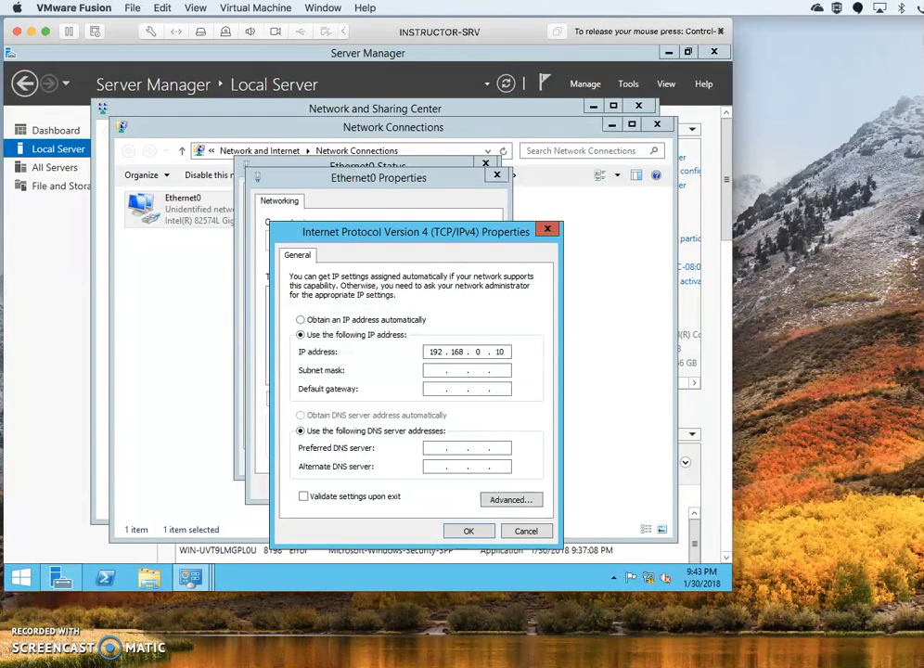
{"action": "left_click", "coordinate": [435, 369]}
{"action": "left_click", "coordinate": [433, 387]}
{"action": "type", "text": "192 . 168 . 0 . 10"}
Set Ethernet0's preferred DNS server to 192.168.0.10 and confirm the IPv4 settings
{"action": "left_click", "coordinate": [436, 447]}
{"action": "type", "text": "192 . 1"}
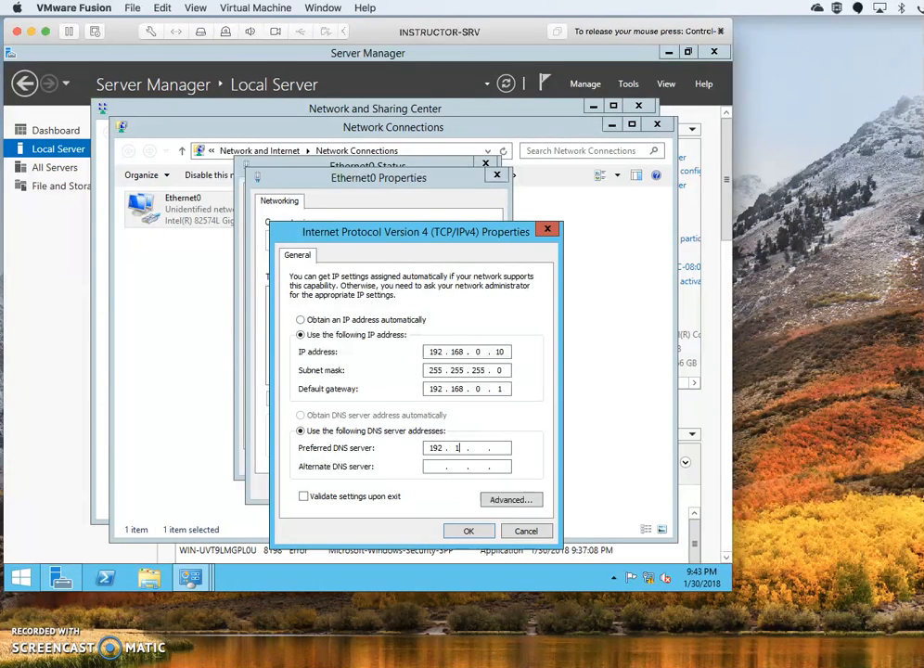
{"action": "type", "text": "68 . 0 . 10"}
{"action": "left_click", "coordinate": [510, 449]}
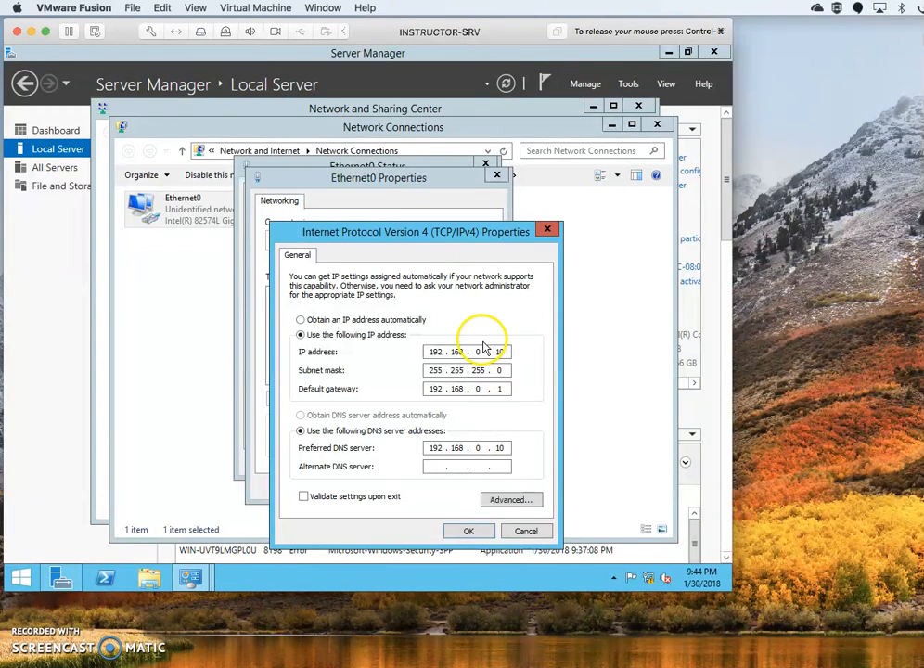
{"action": "left_click", "coordinate": [468, 535]}
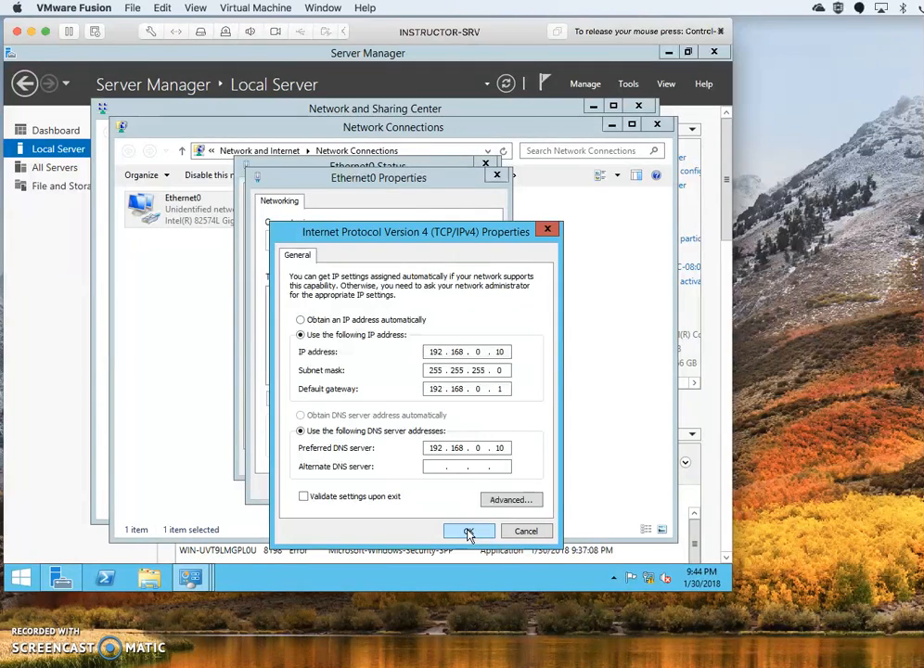
{"action": "left_click", "coordinate": [468, 534]}
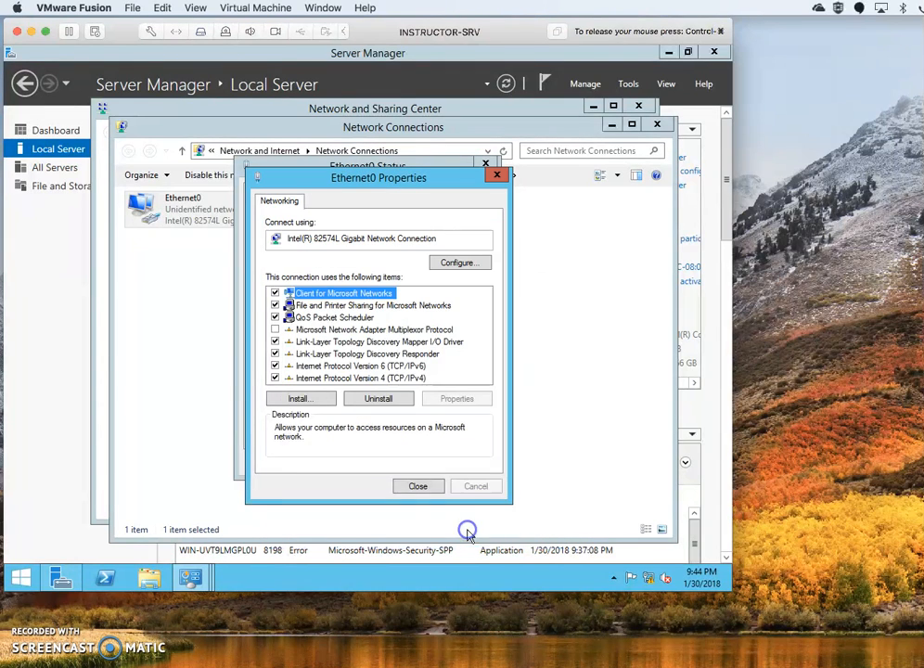
Close the Ethernet0 dialogs, Network Connections and the Network and Sharing Center to return to the local server's properties
{"action": "left_click", "coordinate": [420, 543]}
{"action": "left_click", "coordinate": [469, 472]}
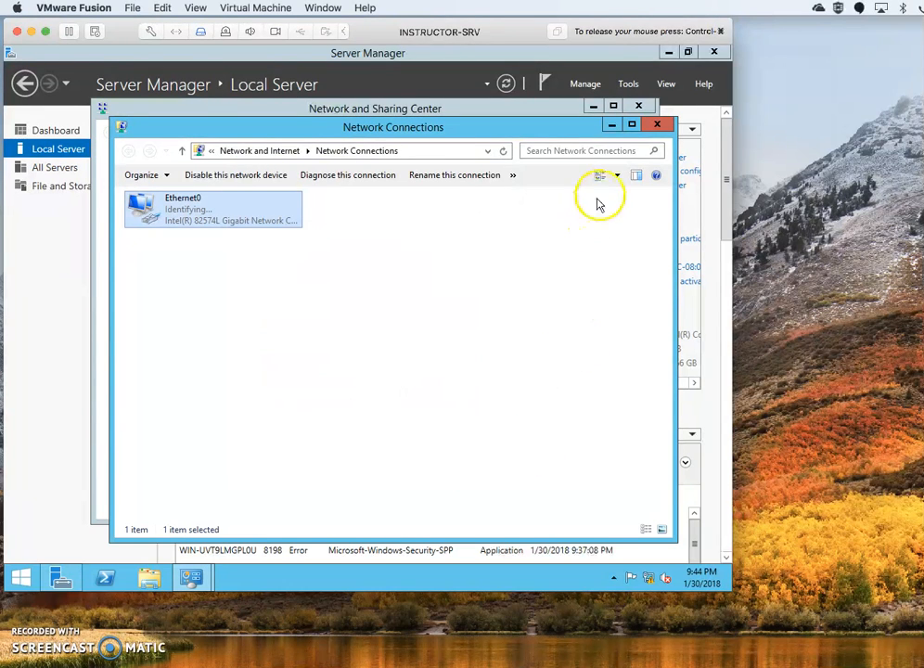
{"action": "left_click", "coordinate": [655, 127]}
{"action": "left_click", "coordinate": [646, 104]}
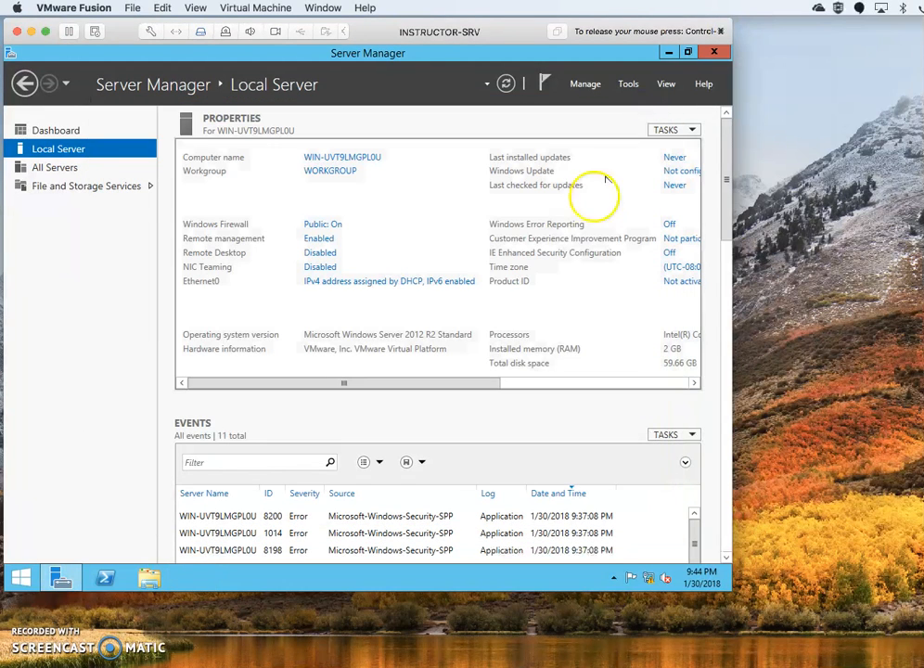